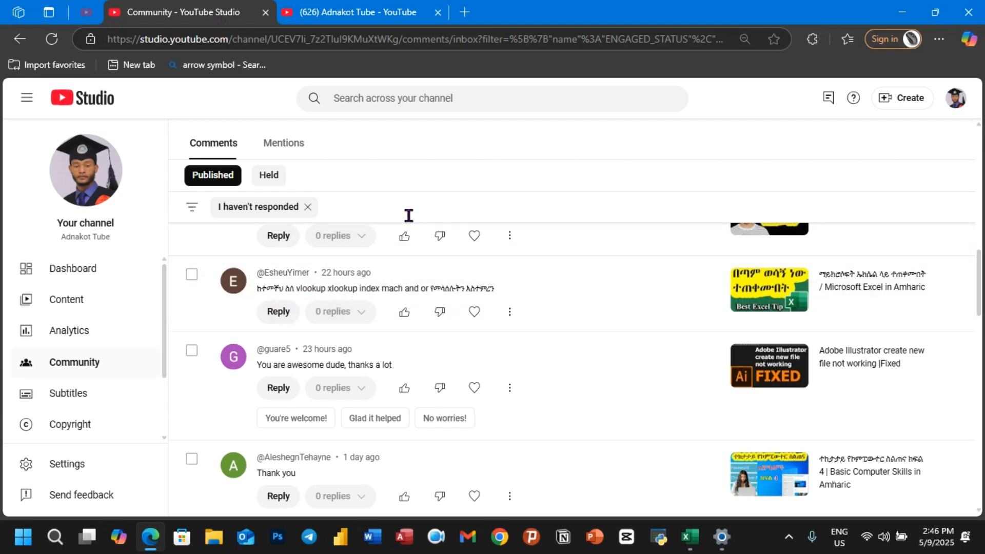
Switch from YouTube Studio to the channel's public Videos page
left_click(372, 19)
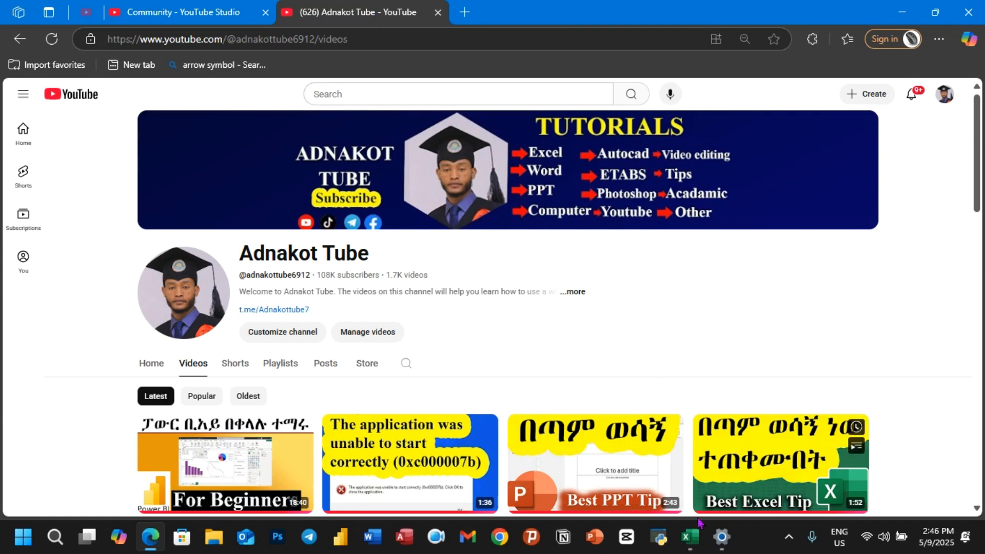
Bring the Book3 student results workbook forward and select cells G1 to I1, ending on H1
mouse_move(695, 542)
left_click(903, 474)
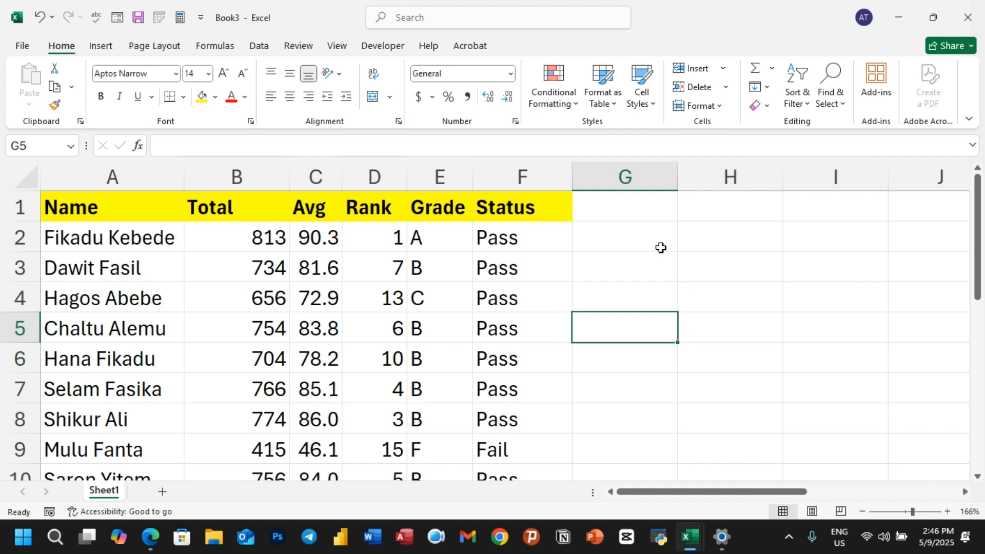
left_click(658, 215)
left_click(722, 213)
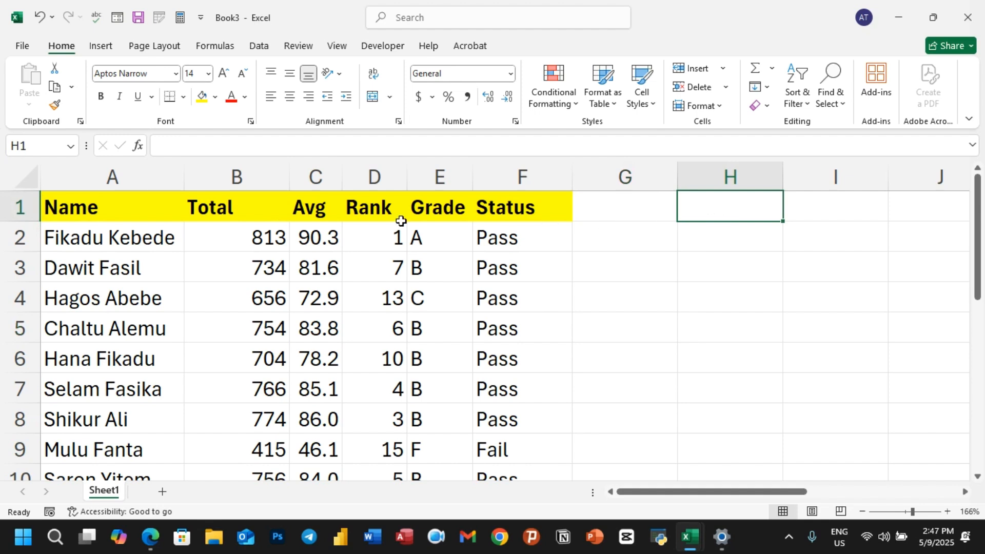
left_click(824, 216)
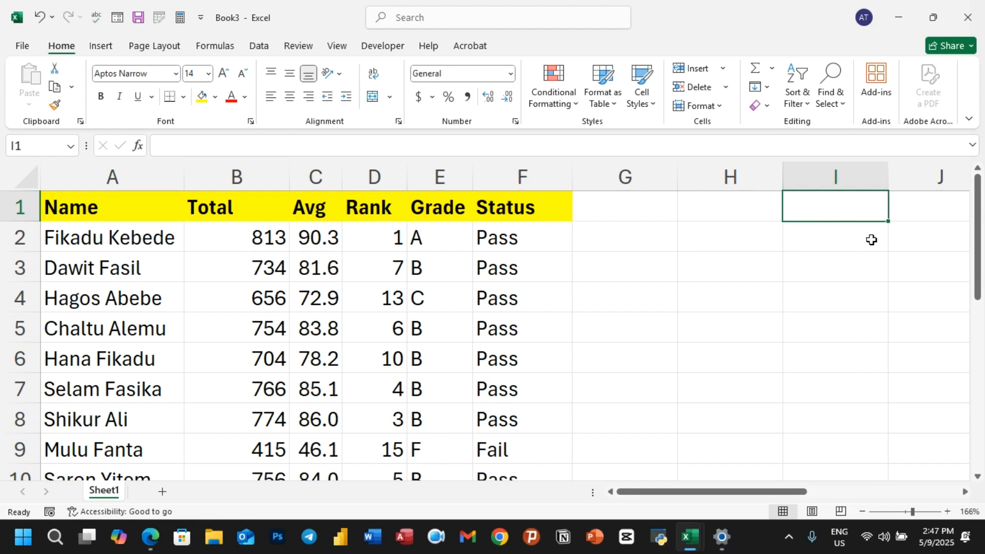
left_click(710, 212)
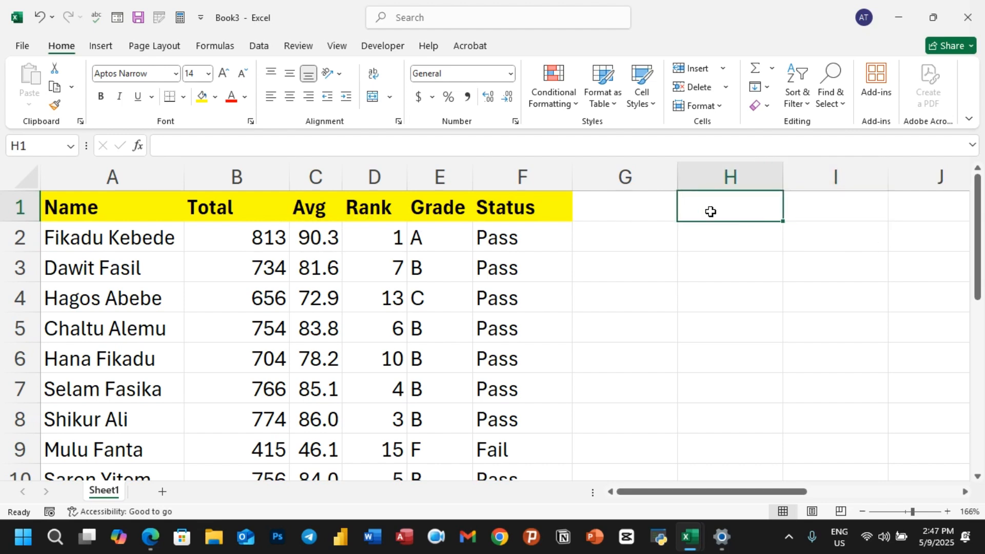
type("=")
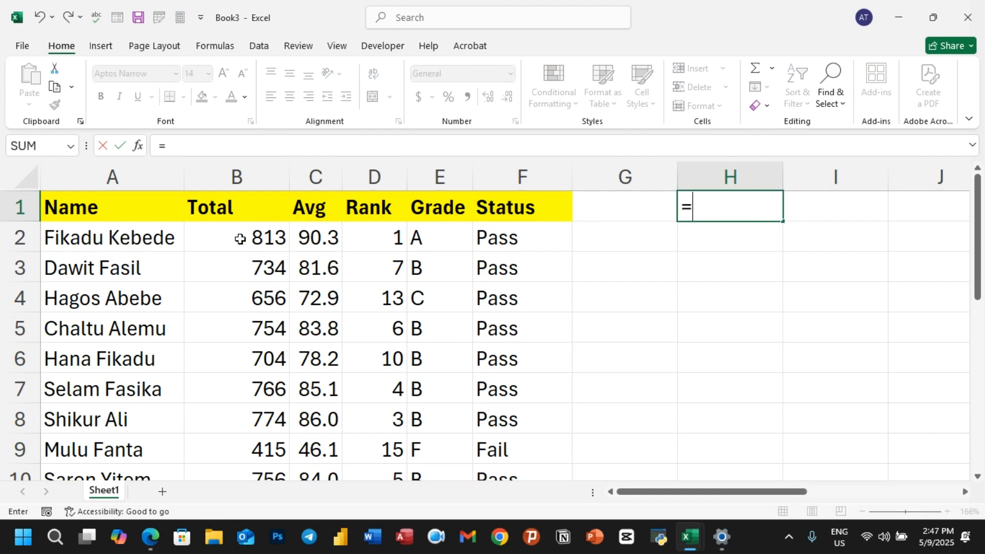
left_click(139, 240)
key("Return")
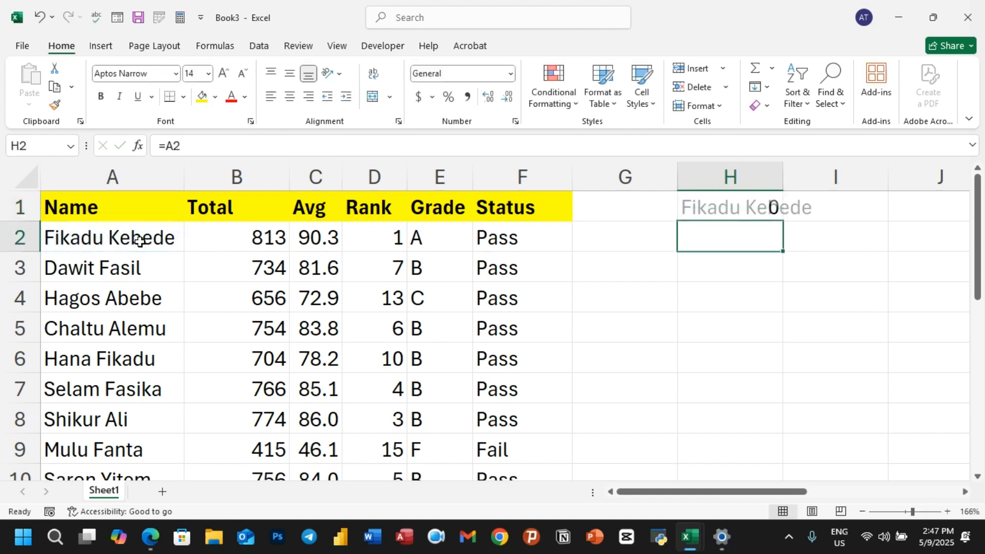
double_click(782, 175)
left_click(757, 209)
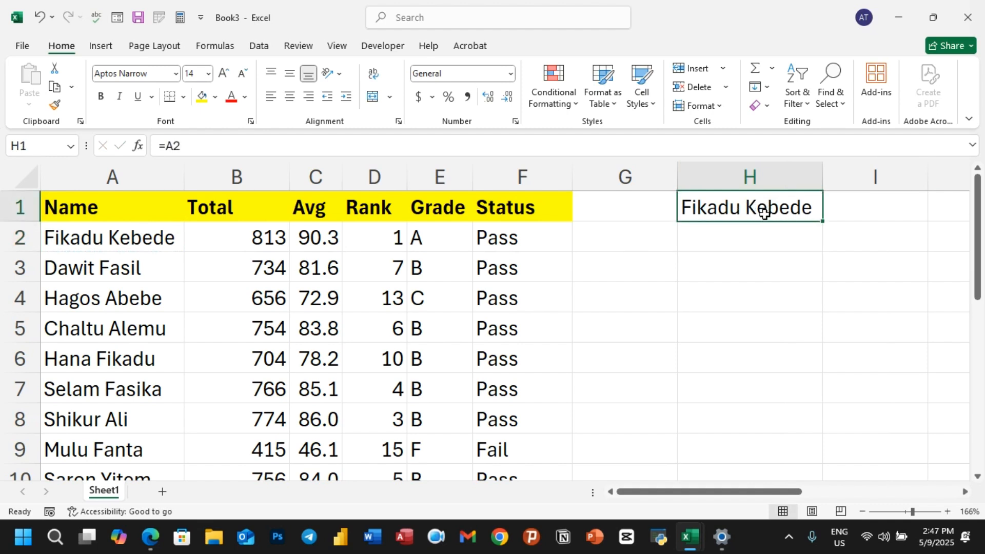
left_click(881, 215)
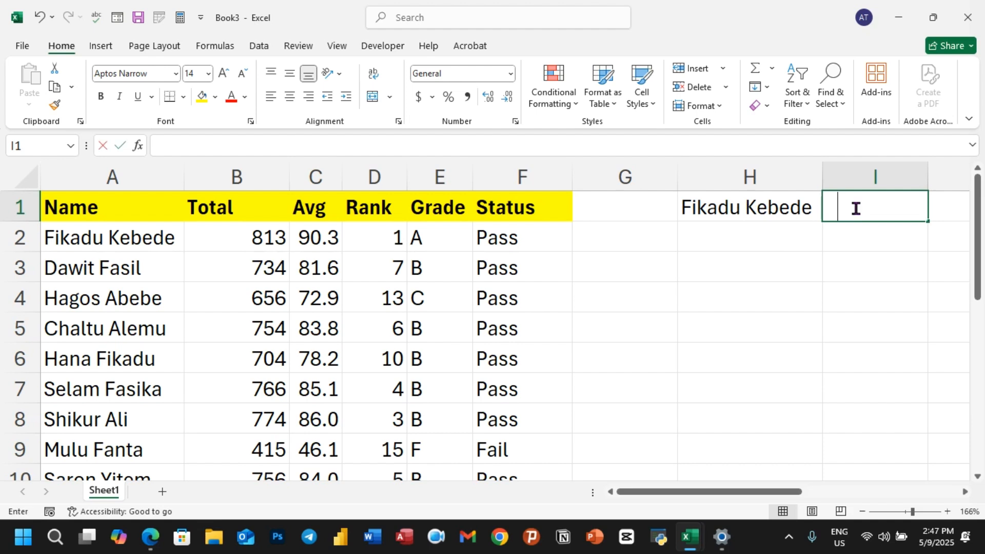
Start a VLOOKUP in I1 with H1 as the lookup value: =VLOOKUP(H1,
type("=vl")
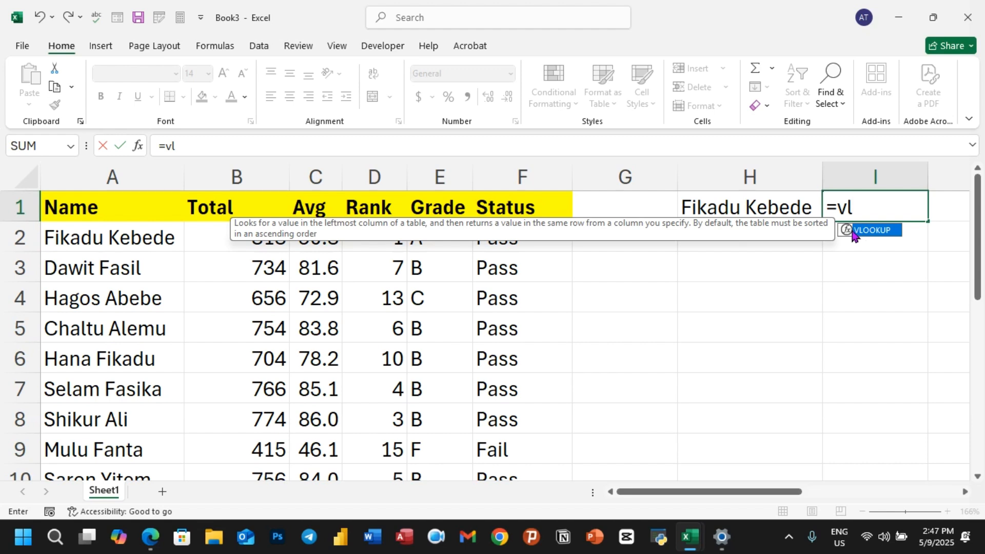
double_click(852, 230)
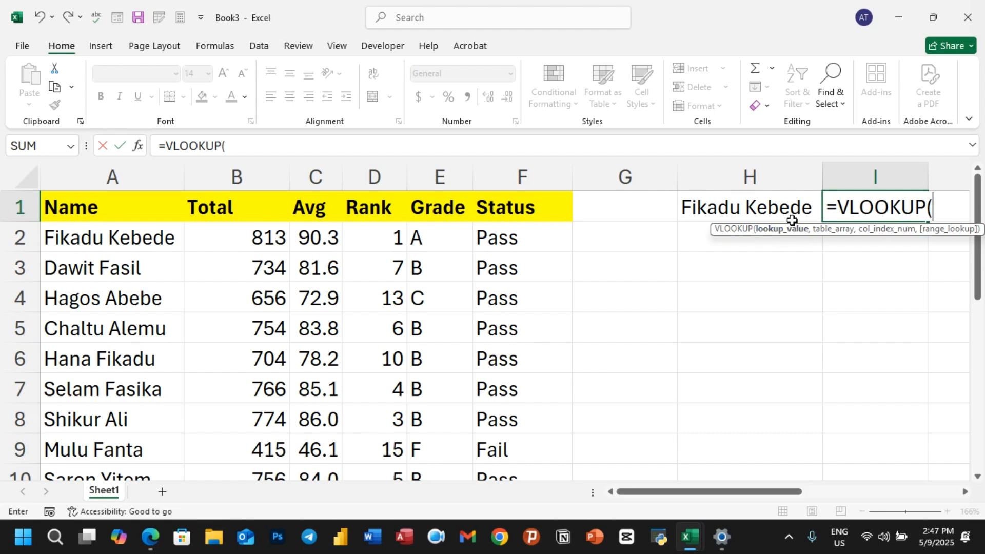
left_click(743, 203)
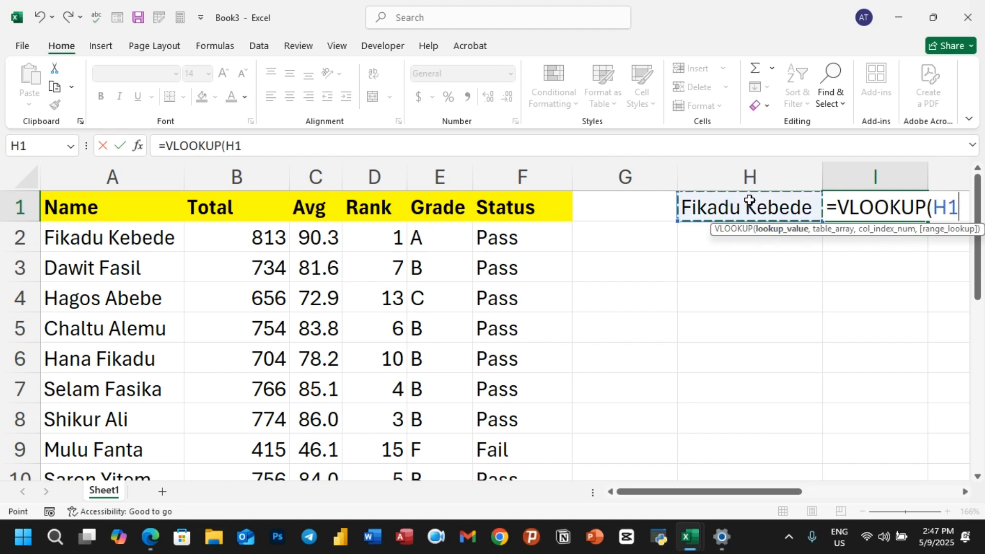
type(",")
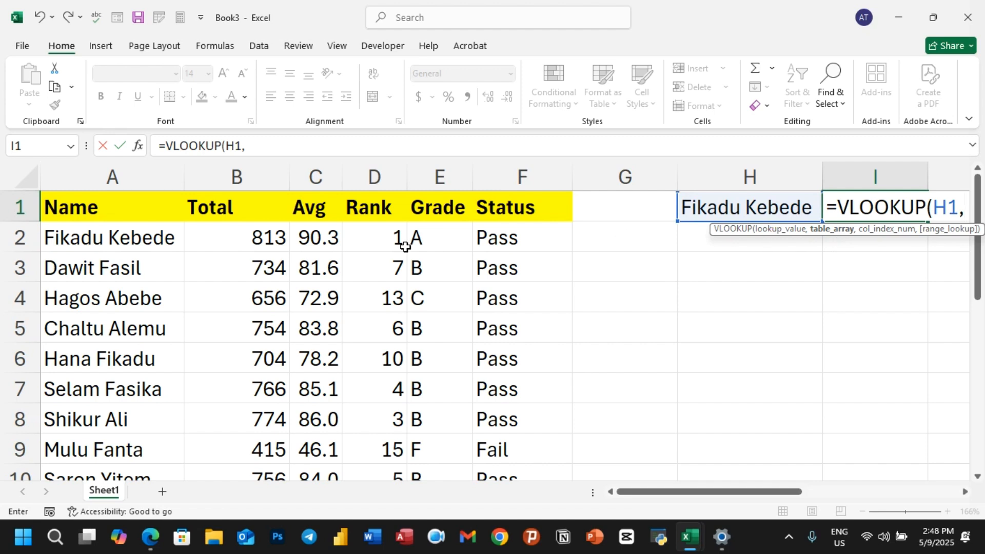
Add A2:F16 as the VLOOKUP table array in I1
left_click(59, 230)
left_click_drag(155, 244, 508, 234)
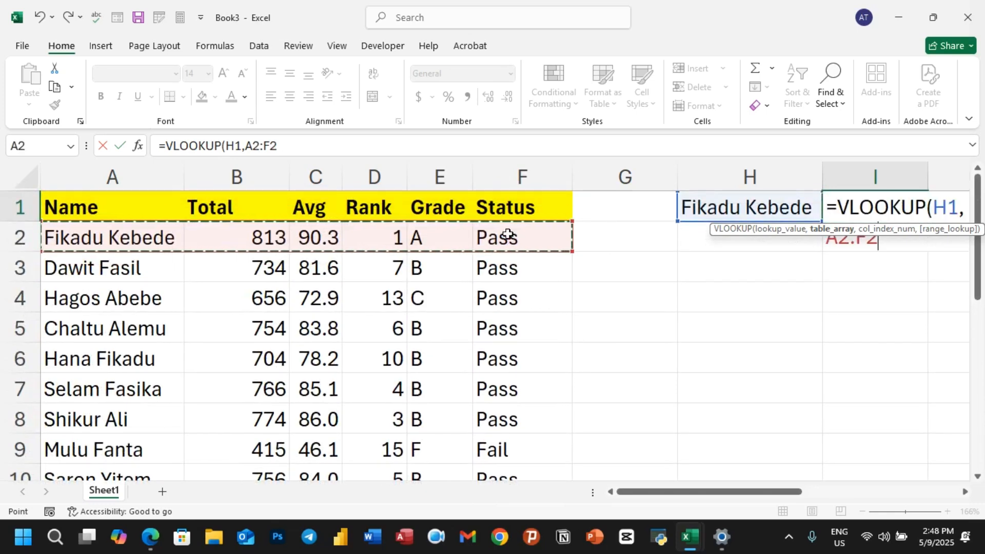
key("ctrl+shift+Down")
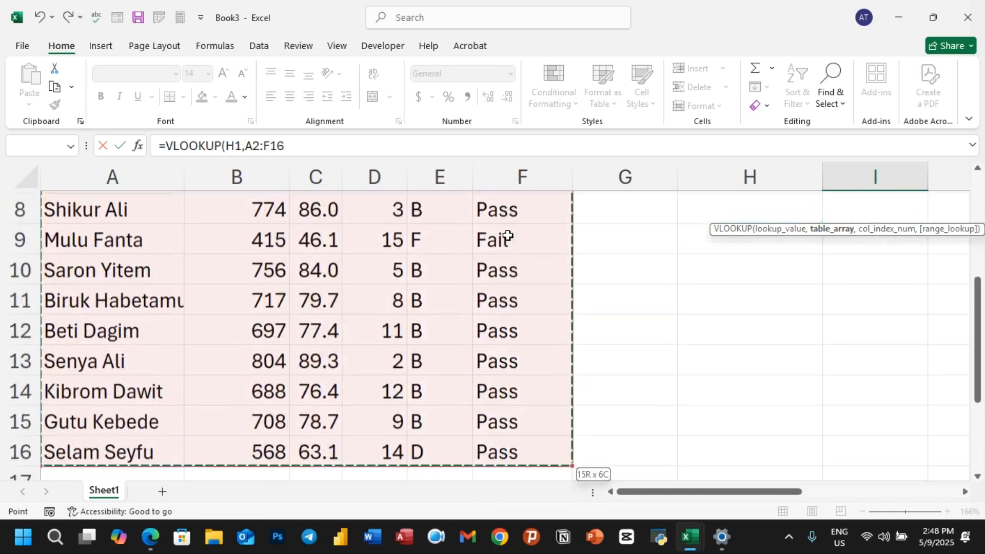
scroll(506, 237, "up", 3)
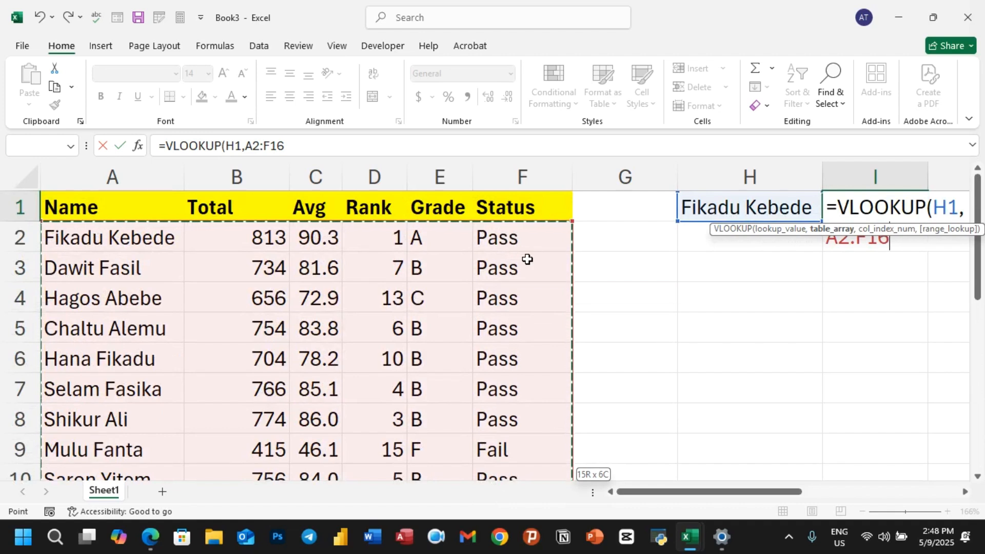
left_click_drag(709, 495, 747, 499)
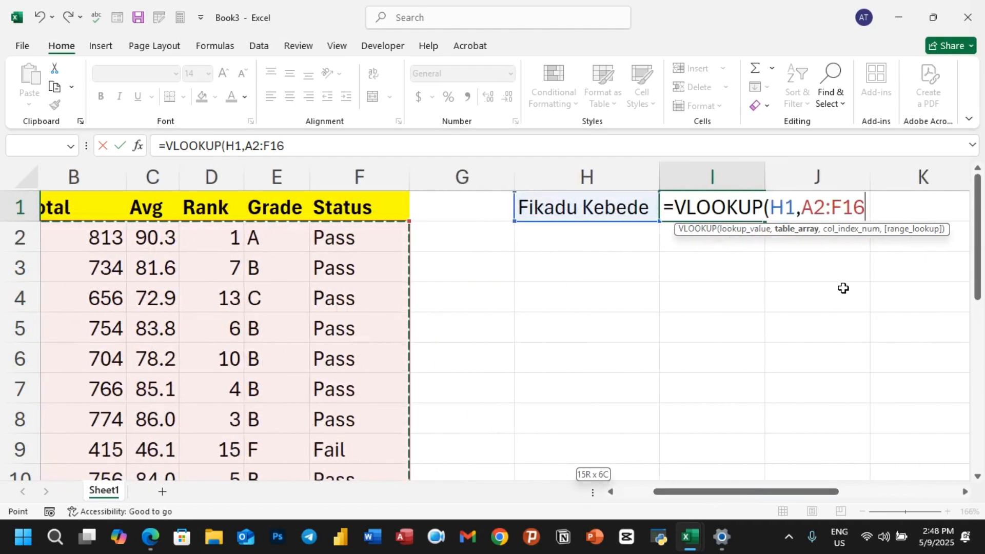
type(",")
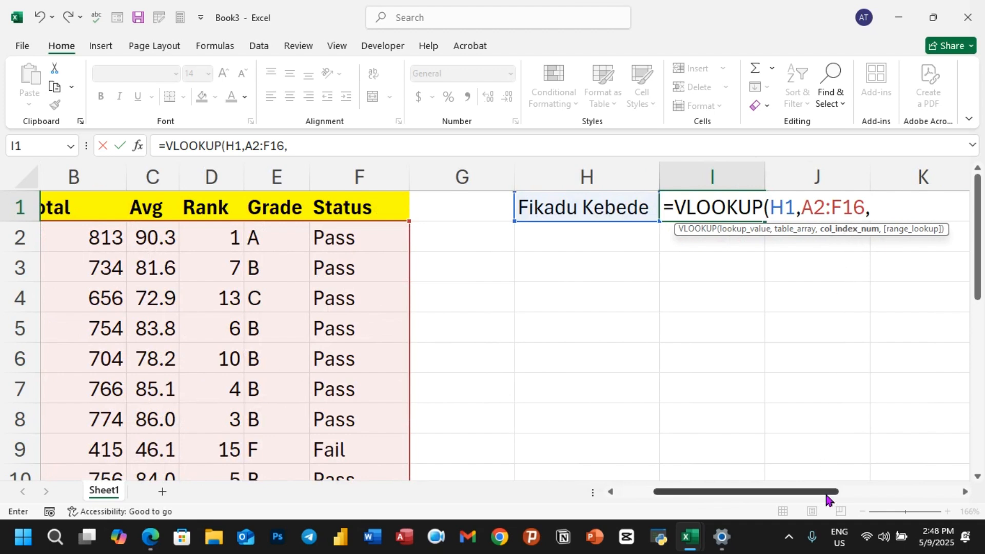
left_click_drag(826, 495, 720, 487)
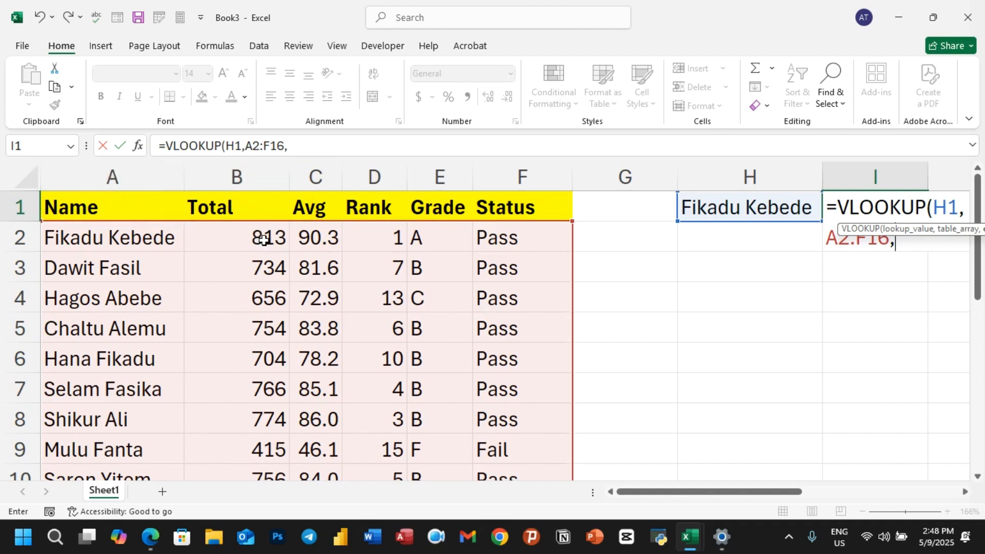
Finish I1 as =VLOOKUP(H1,A2:F16,2,FALSE), returning the Total 813
left_click_drag(748, 493, 861, 497)
type("2")
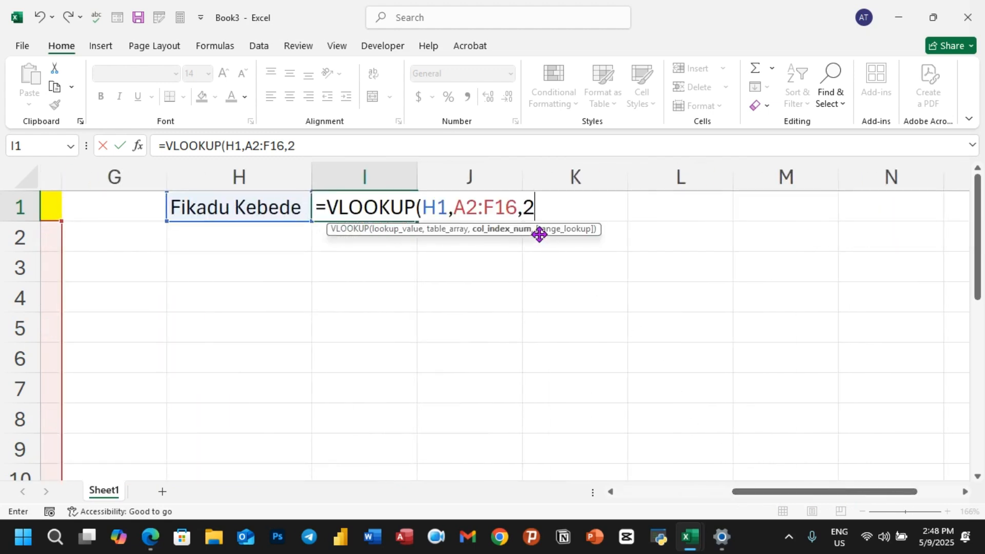
type(",")
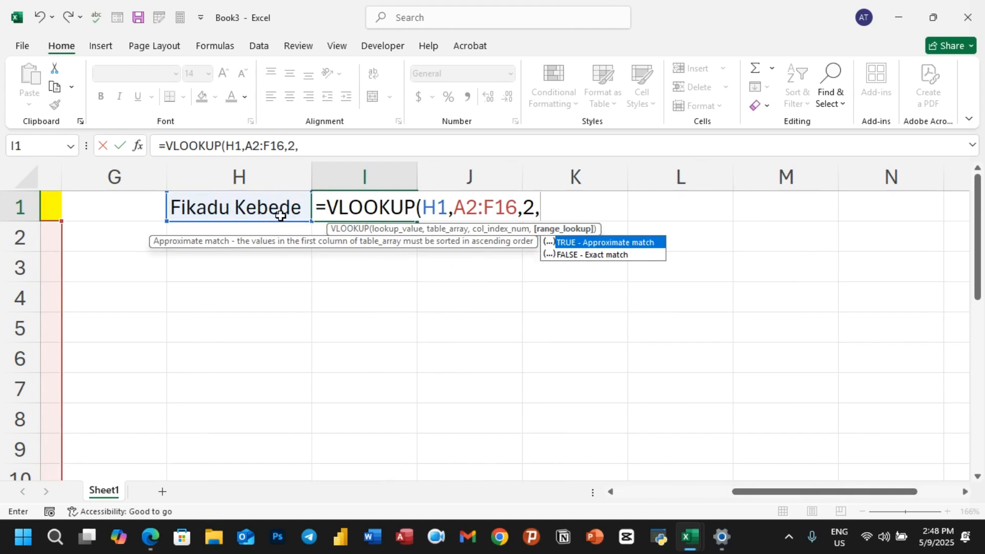
double_click(578, 255)
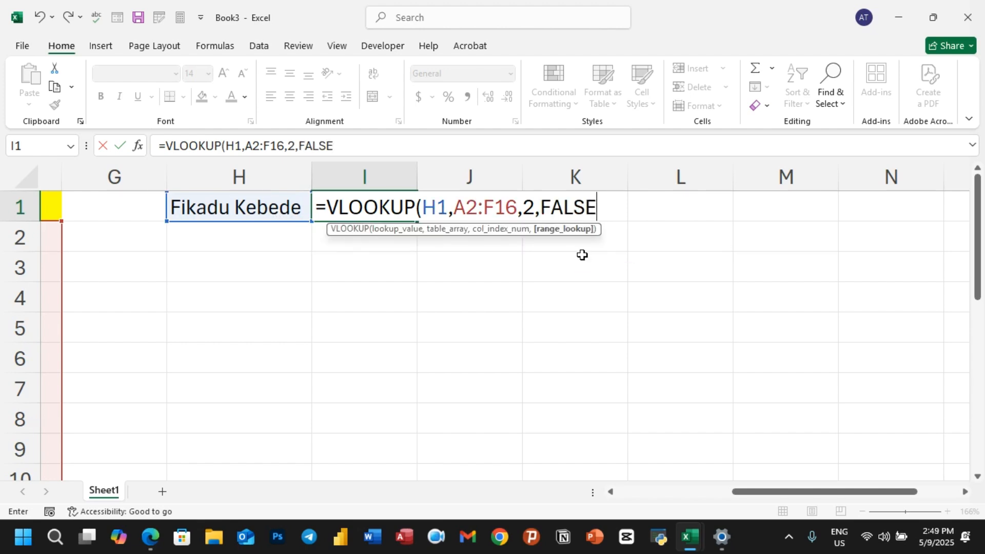
type(")")
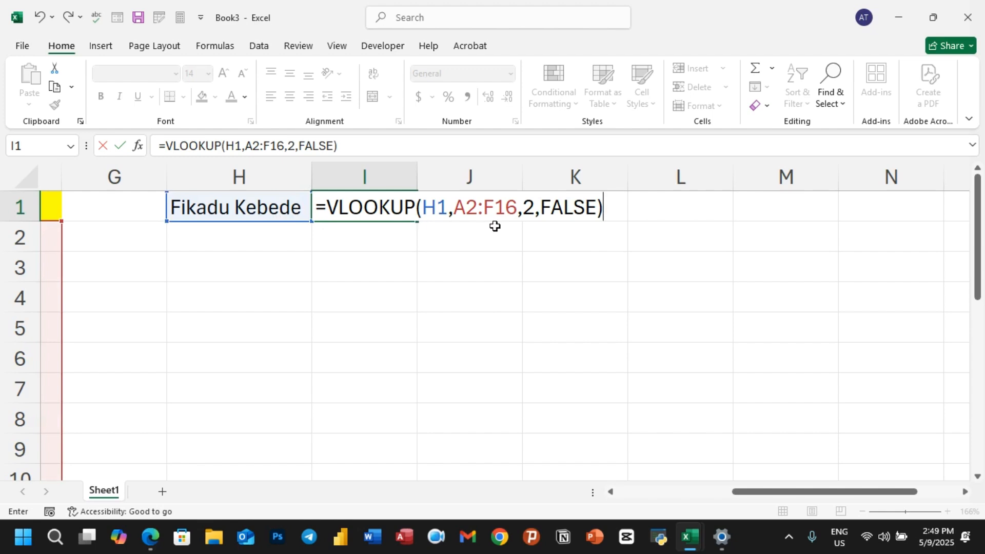
key("Return")
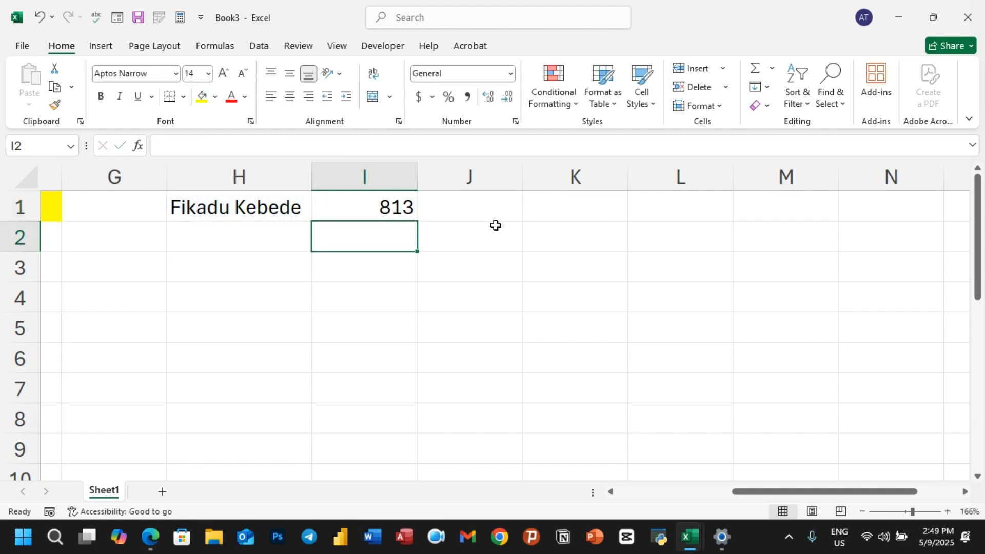
left_click_drag(743, 491, 644, 492)
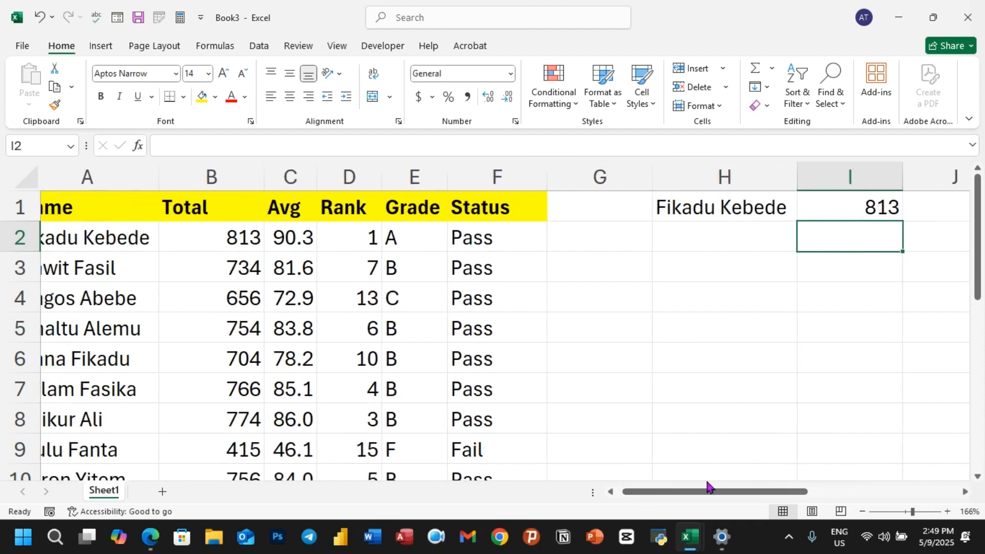
left_click_drag(707, 491, 665, 495)
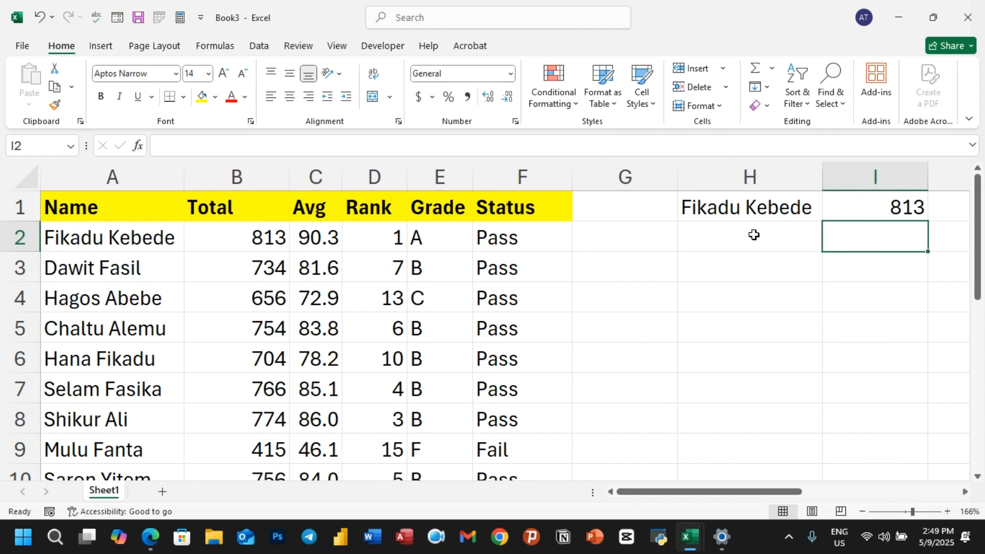
left_click(734, 208)
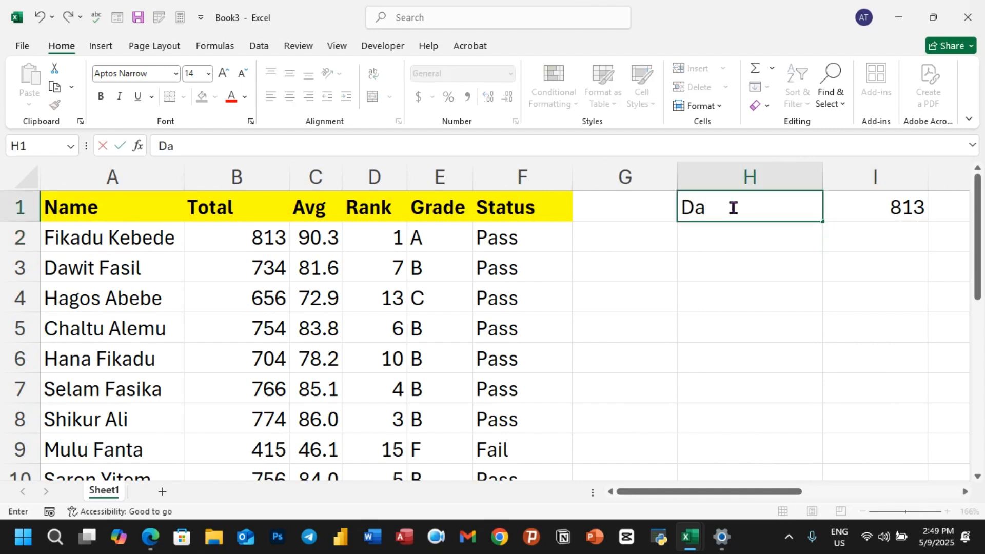
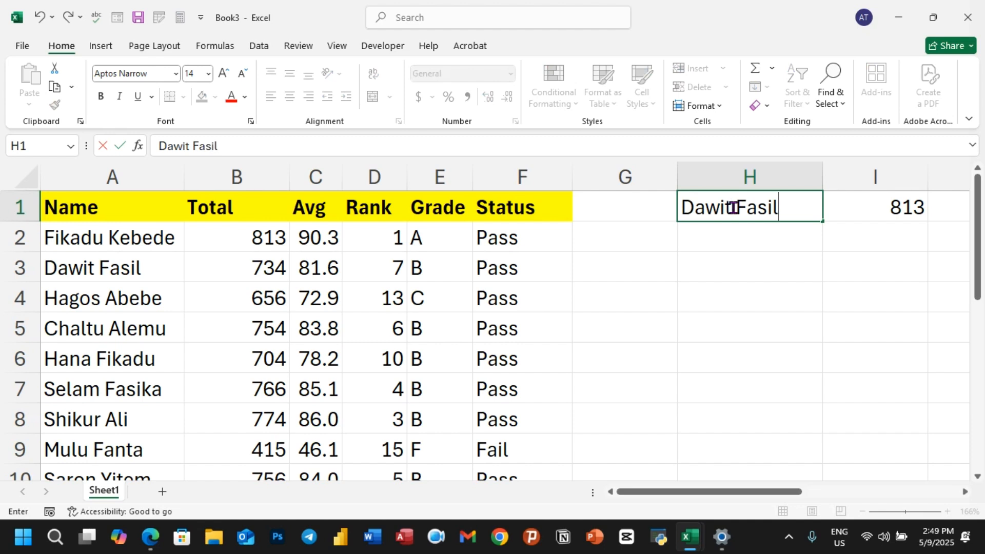
key("Return")
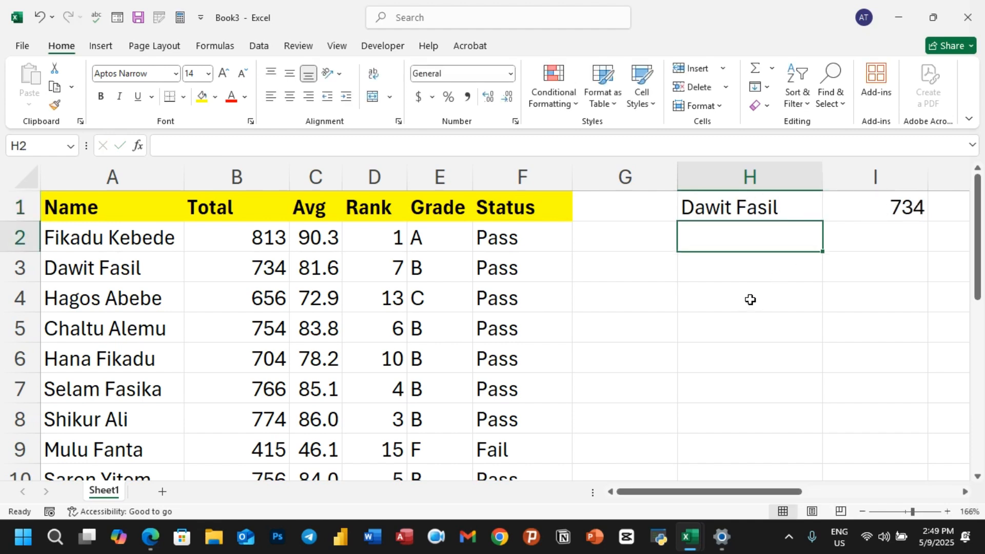
left_click(760, 210)
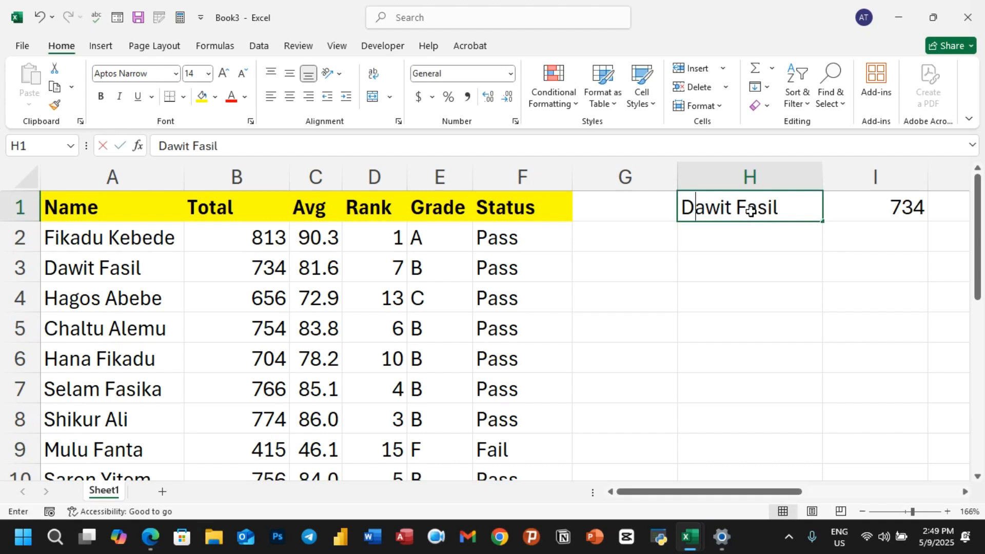
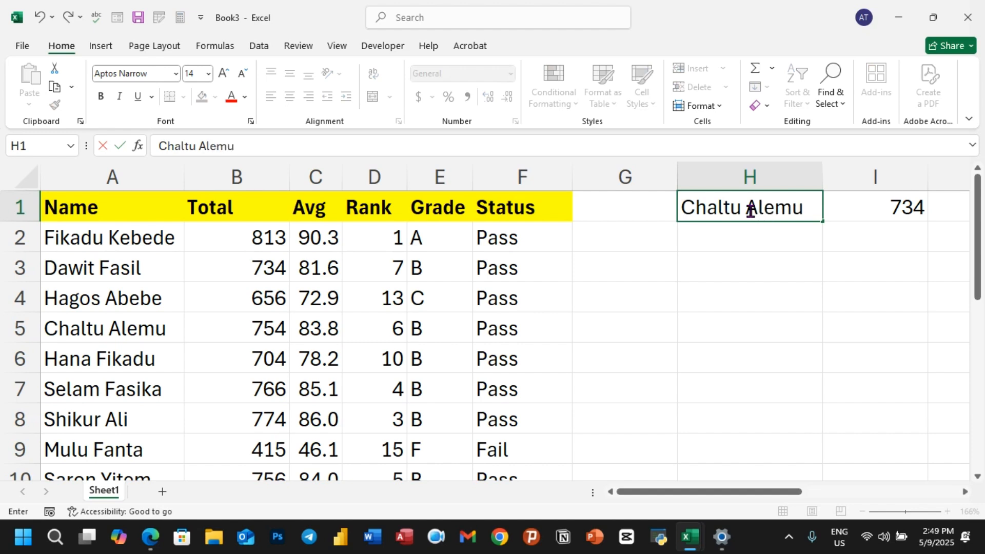
key("Return")
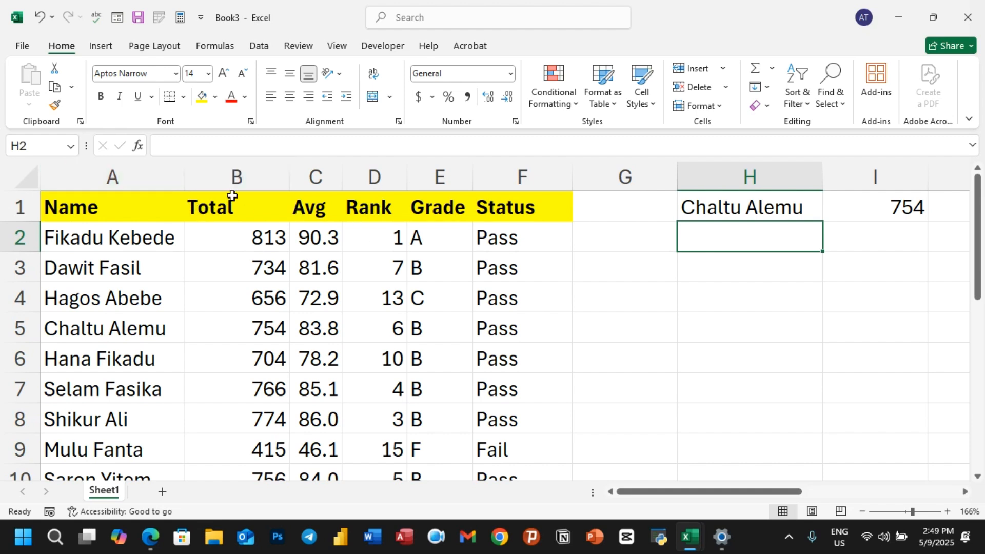
Change the VLOOKUP column index from 2 to 4 so I1 returns rank 6
double_click(914, 207)
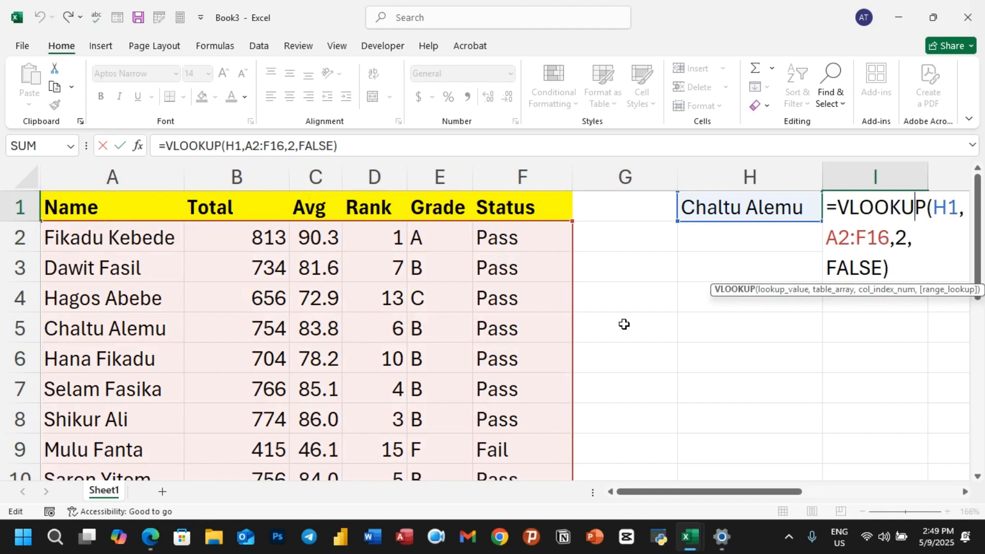
left_click_drag(681, 495, 732, 495)
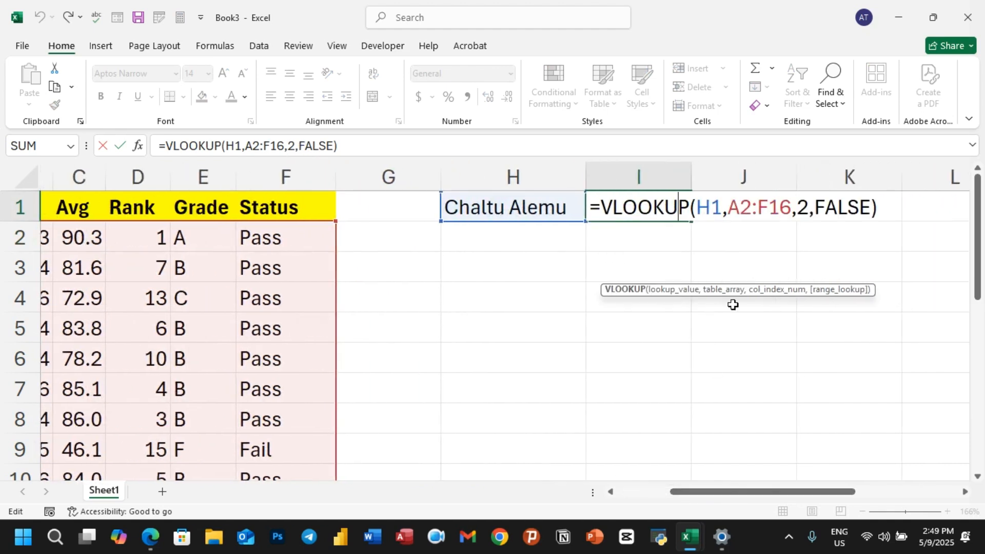
left_click(809, 209)
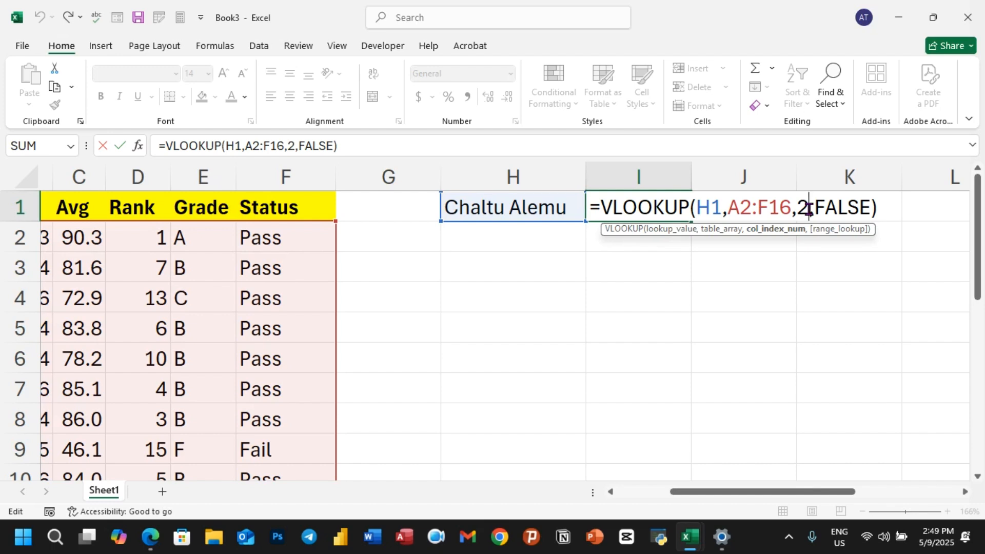
key("BackSpace")
type("4")
key("Return")
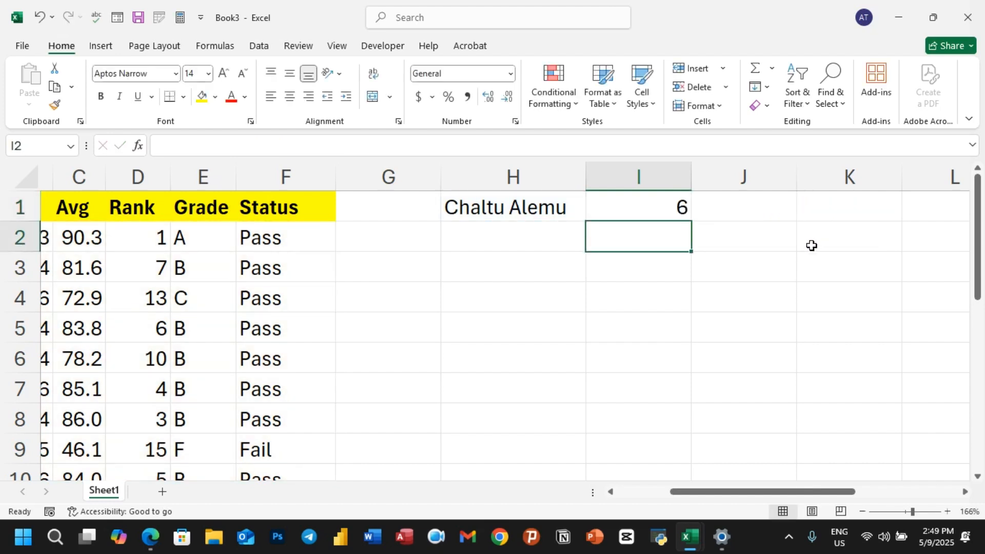
left_click_drag(737, 494, 686, 496)
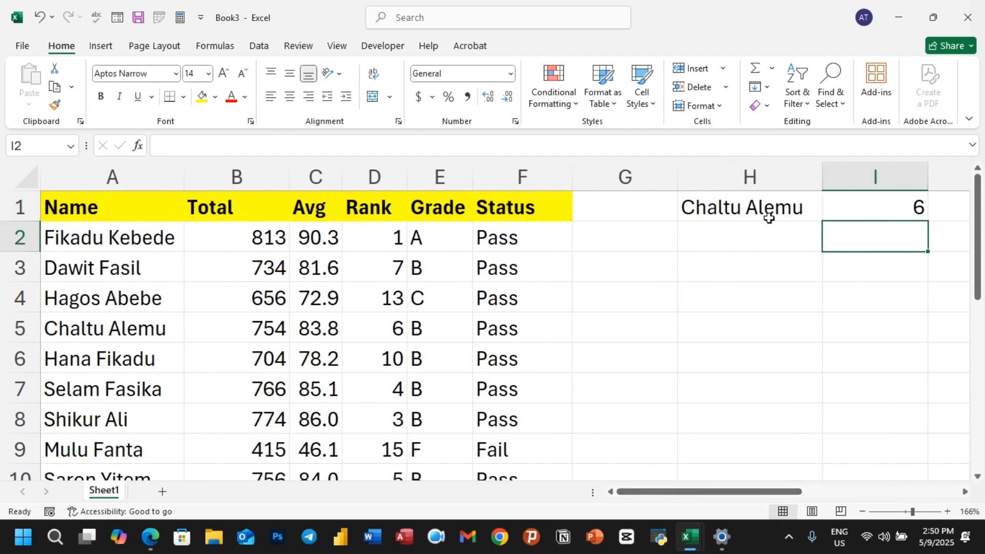
left_click(731, 206)
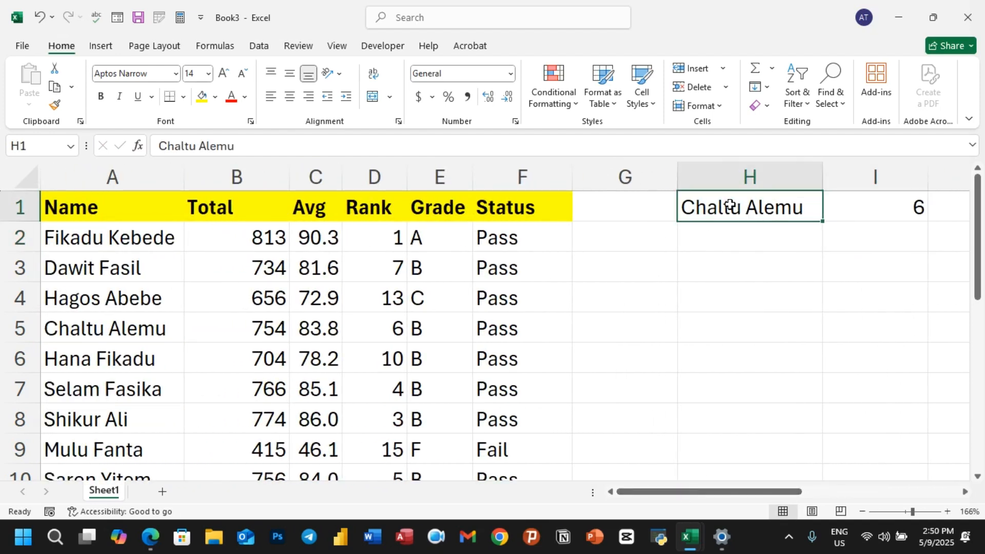
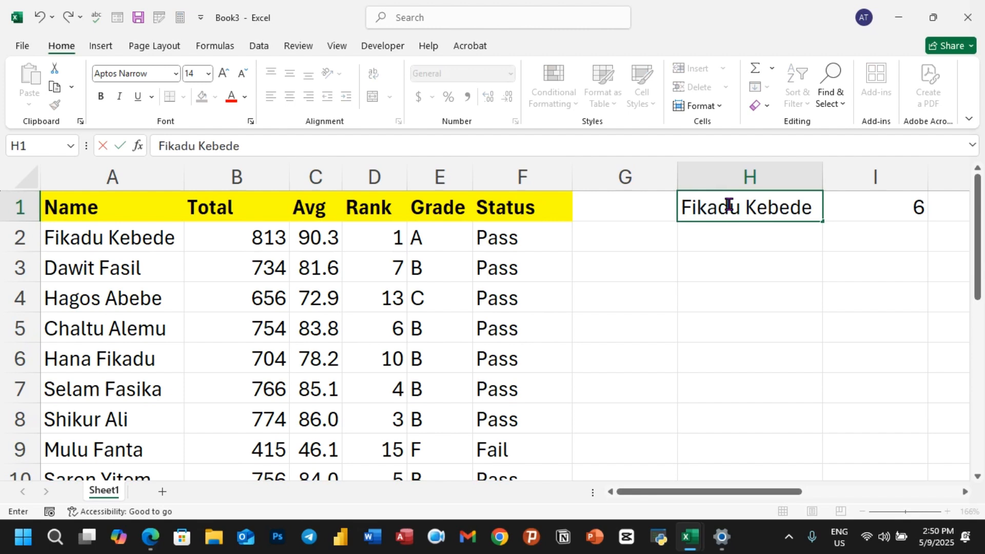
key("Return")
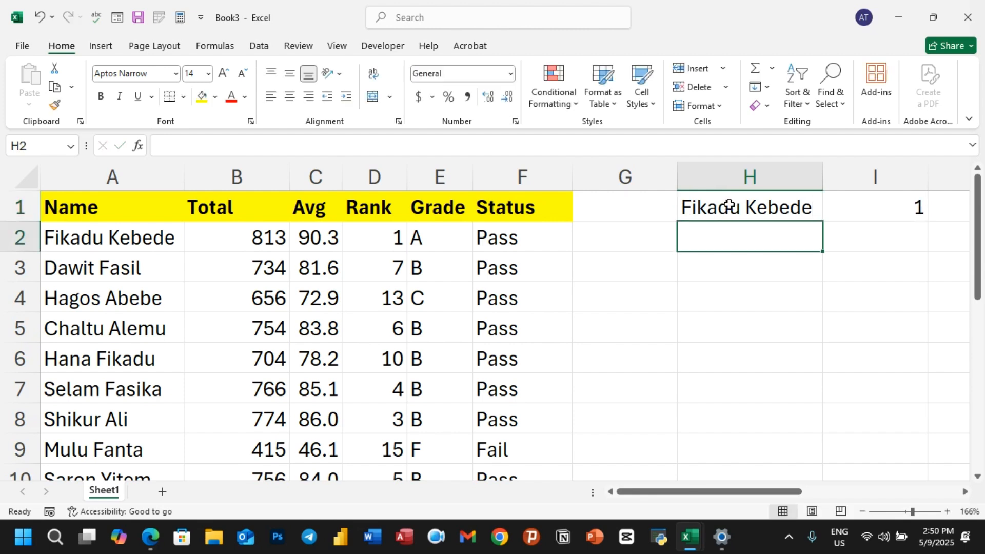
left_click(755, 210)
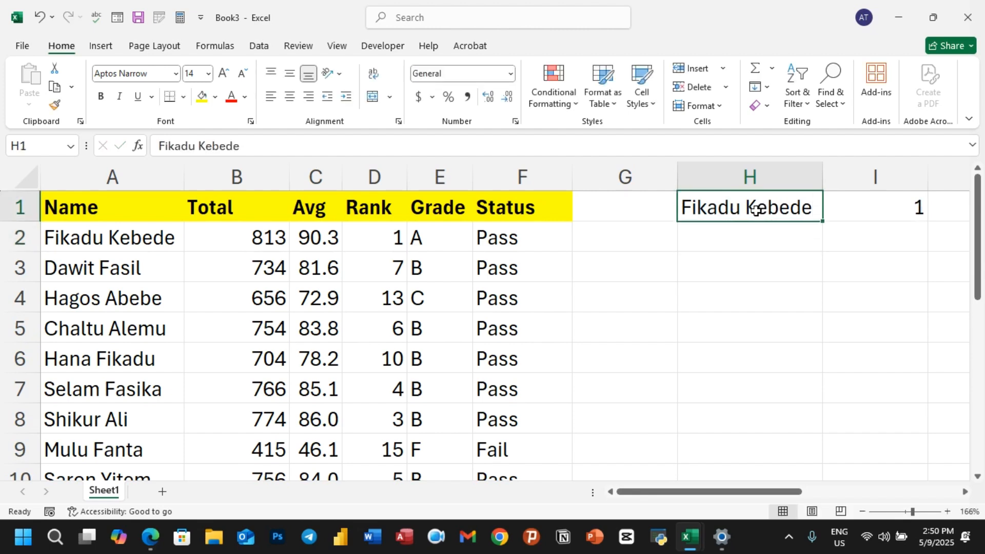
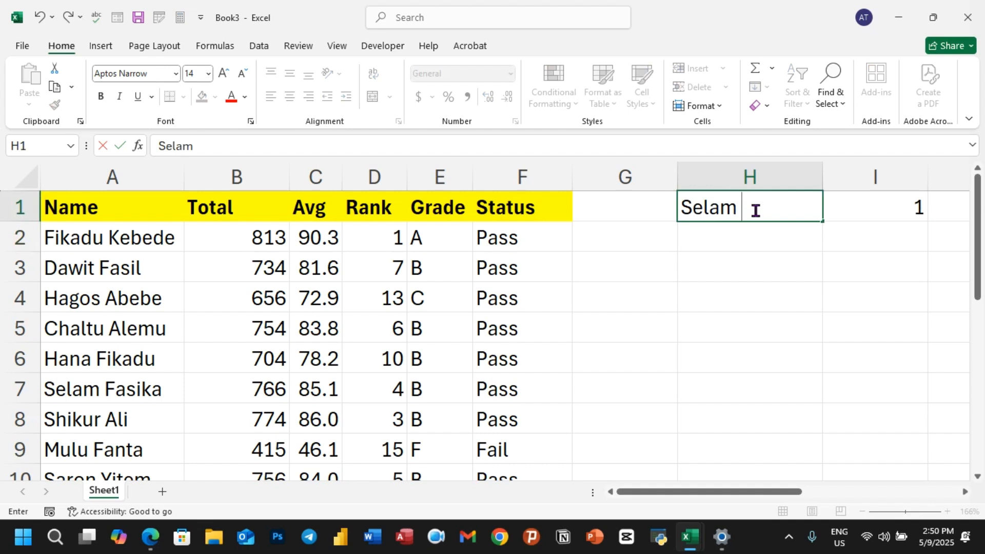
key("Return")
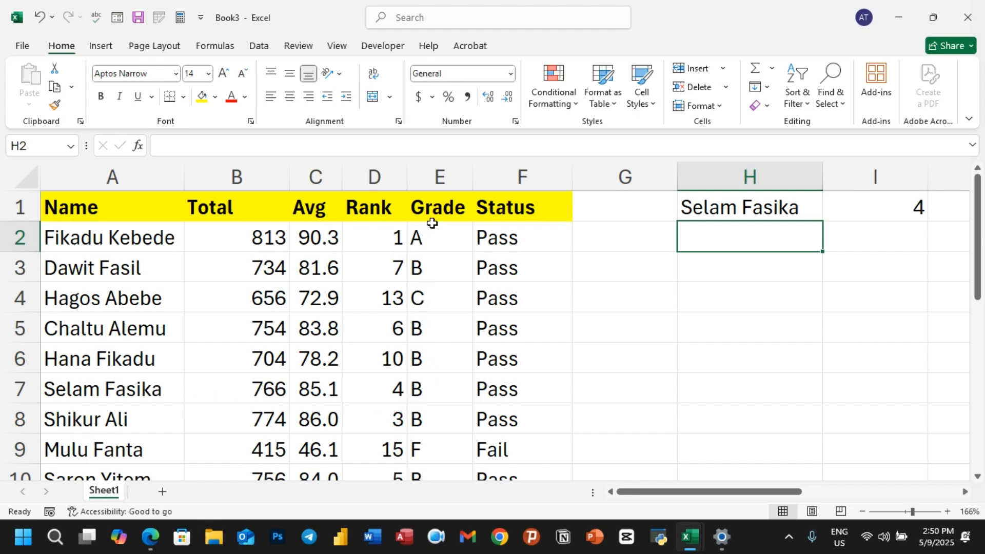
double_click(867, 212)
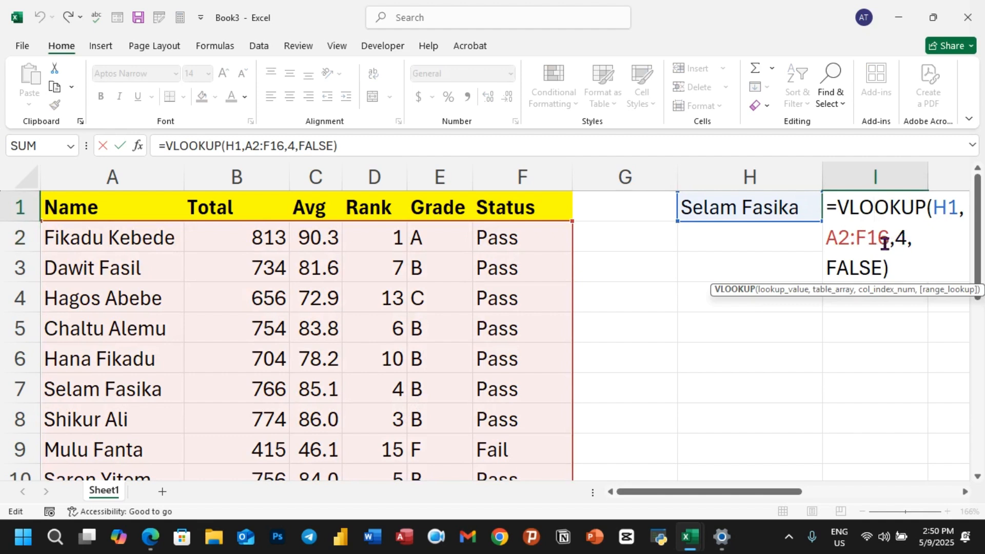
key("Return")
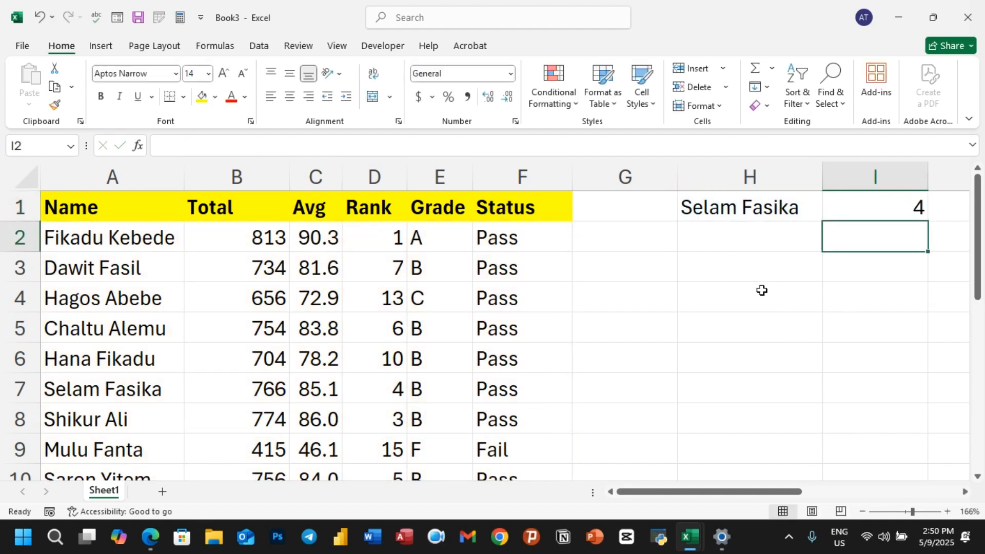
left_click(723, 210)
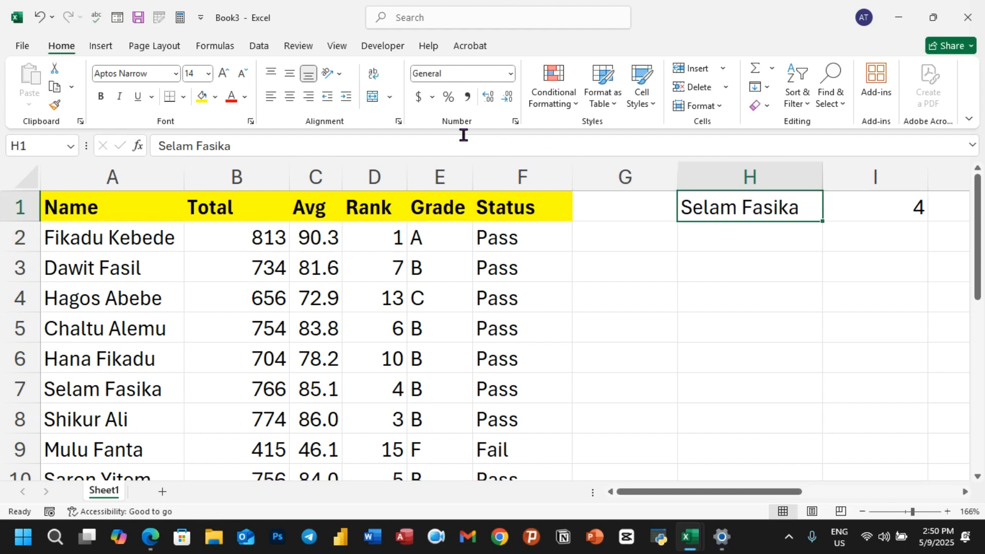
Add List data validation to H1 with source =$A$2:$A$16 for a student-name dropdown
left_click(263, 50)
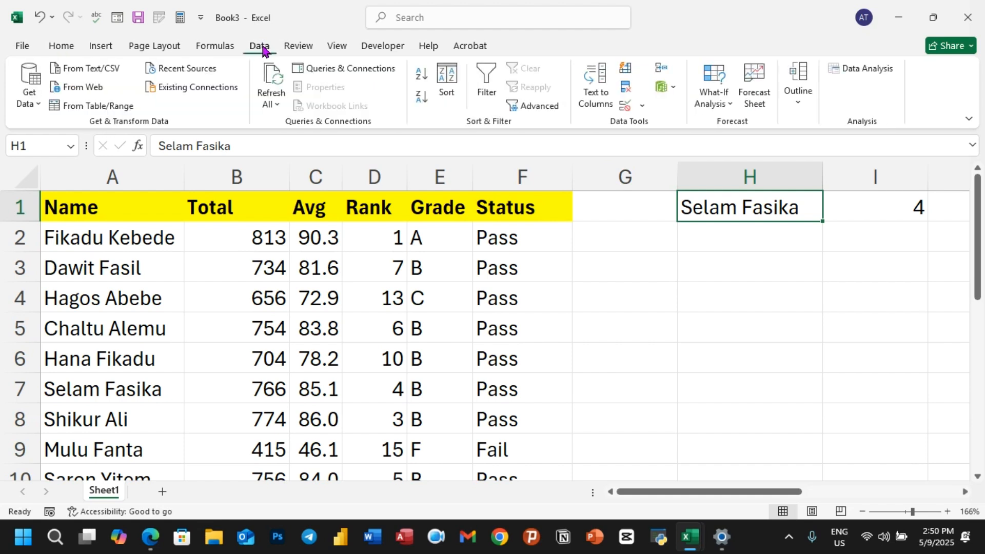
left_click(642, 106)
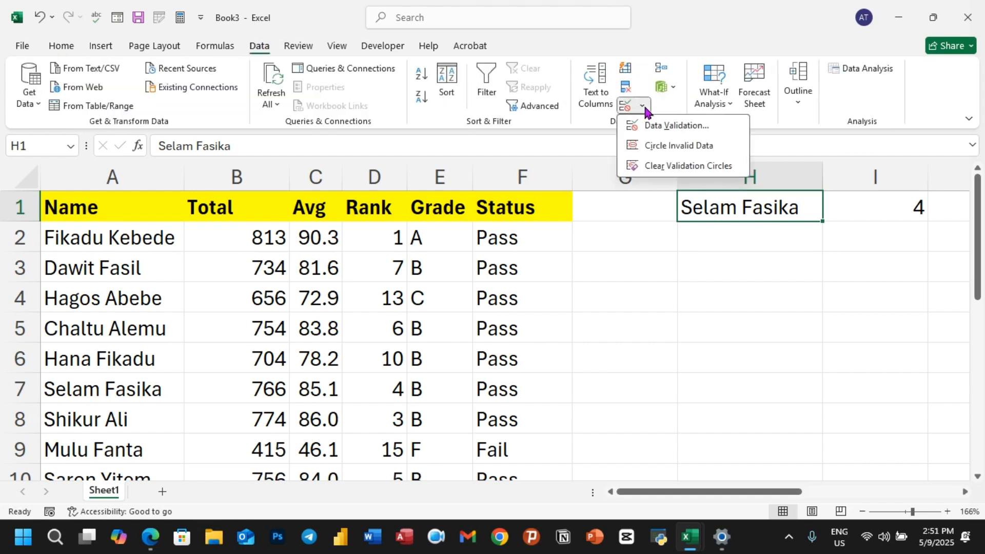
left_click(670, 127)
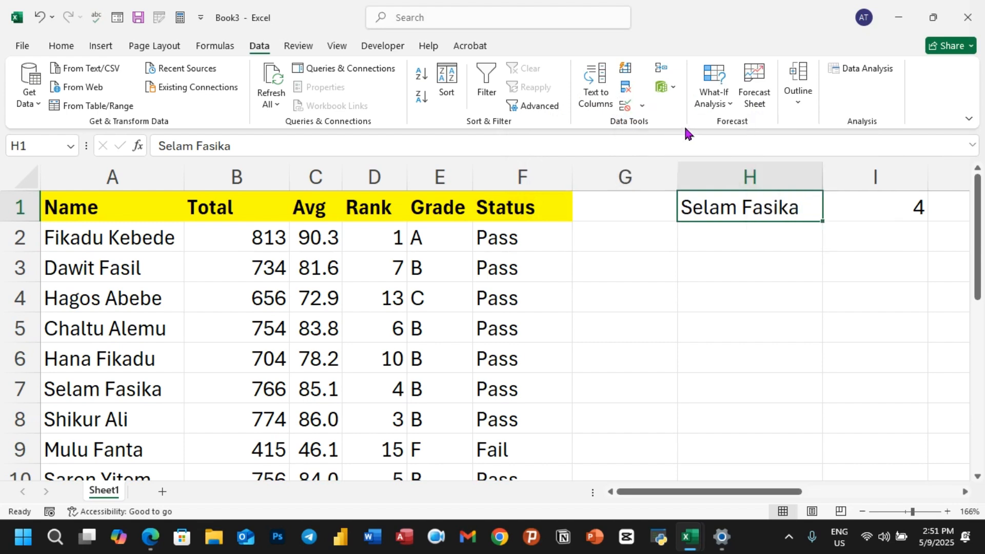
left_click_drag(671, 77, 484, 69)
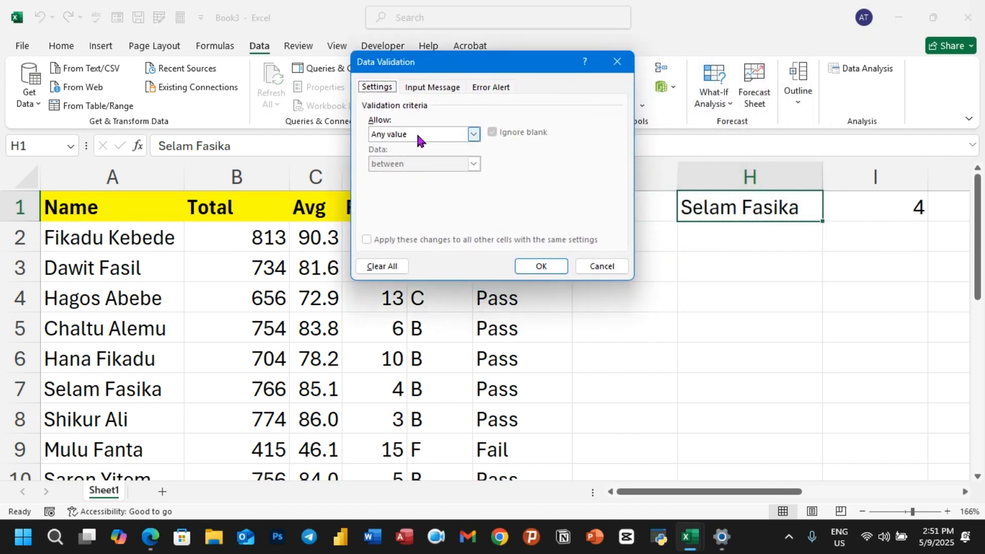
left_click(460, 136)
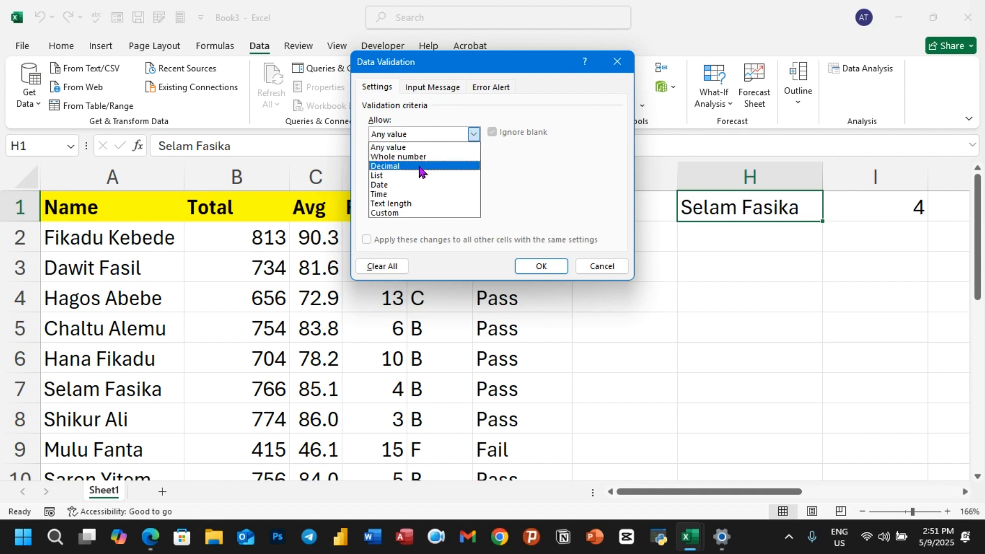
left_click(387, 176)
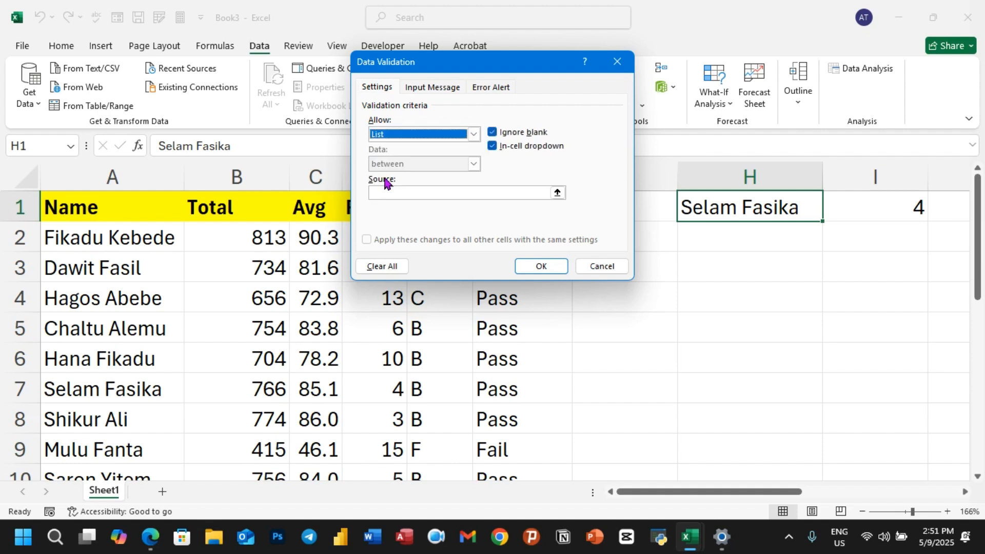
left_click(395, 192)
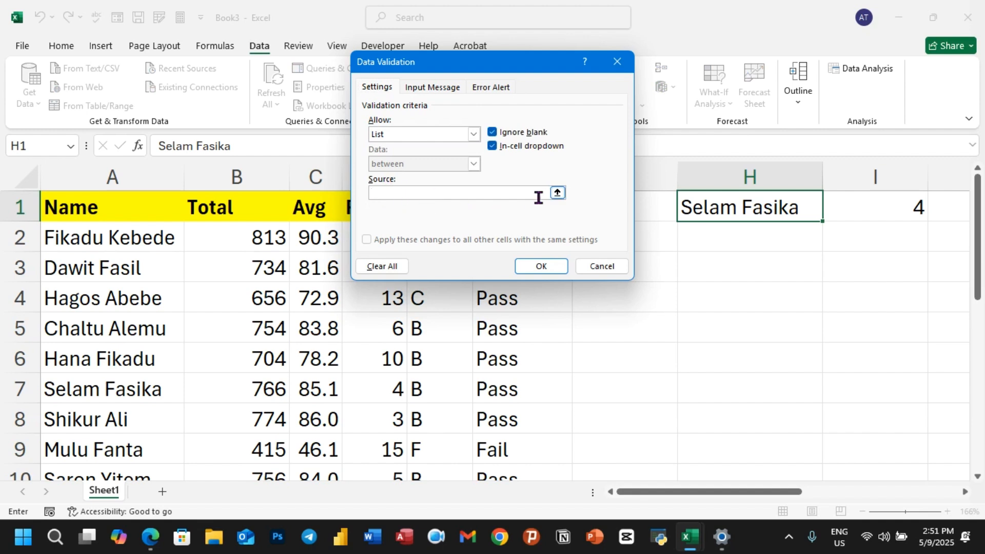
left_click(557, 192)
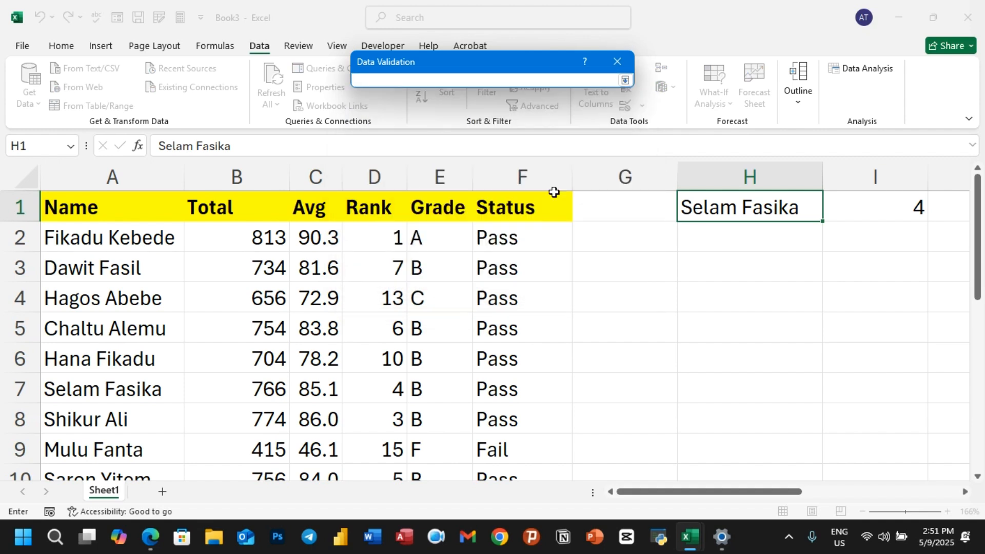
left_click_drag(162, 237, 143, 411)
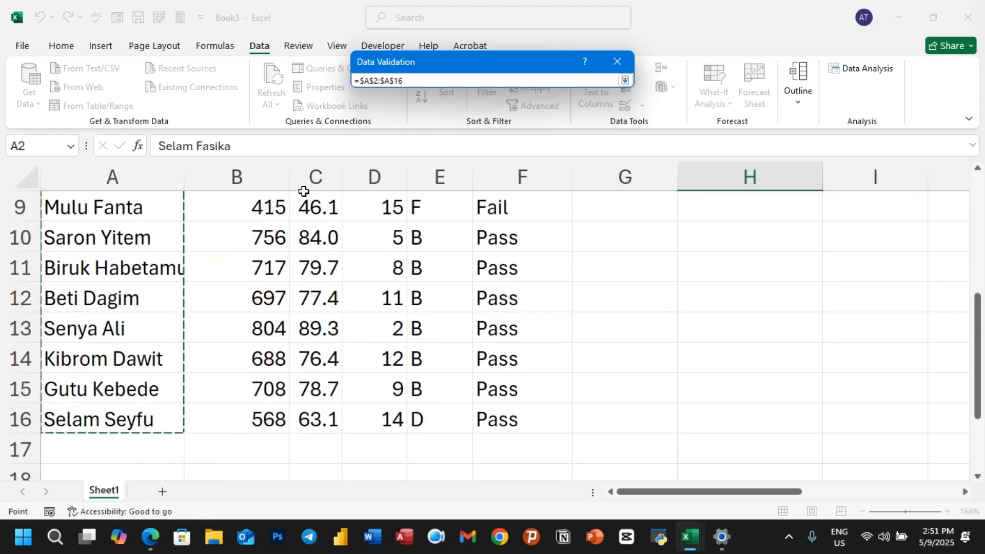
left_click(624, 80)
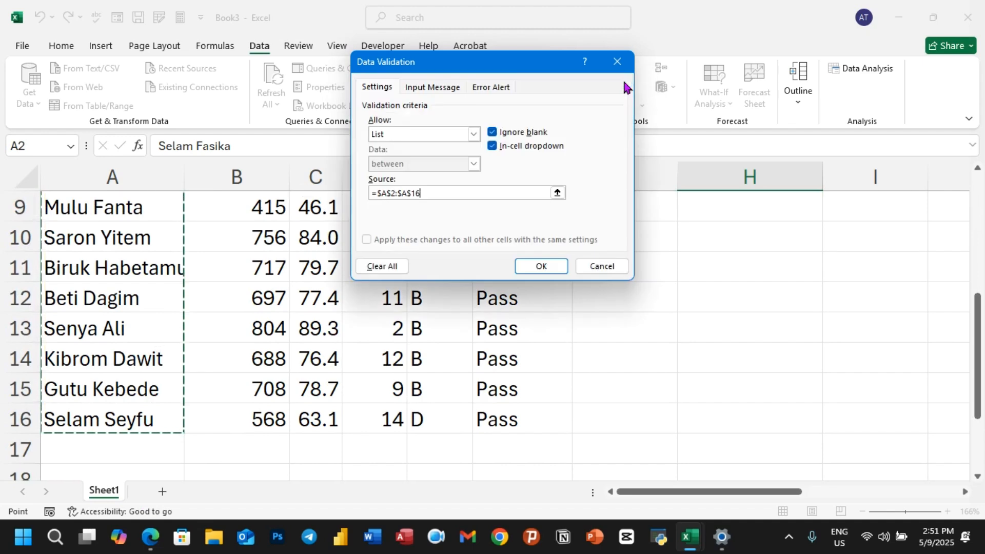
left_click(542, 268)
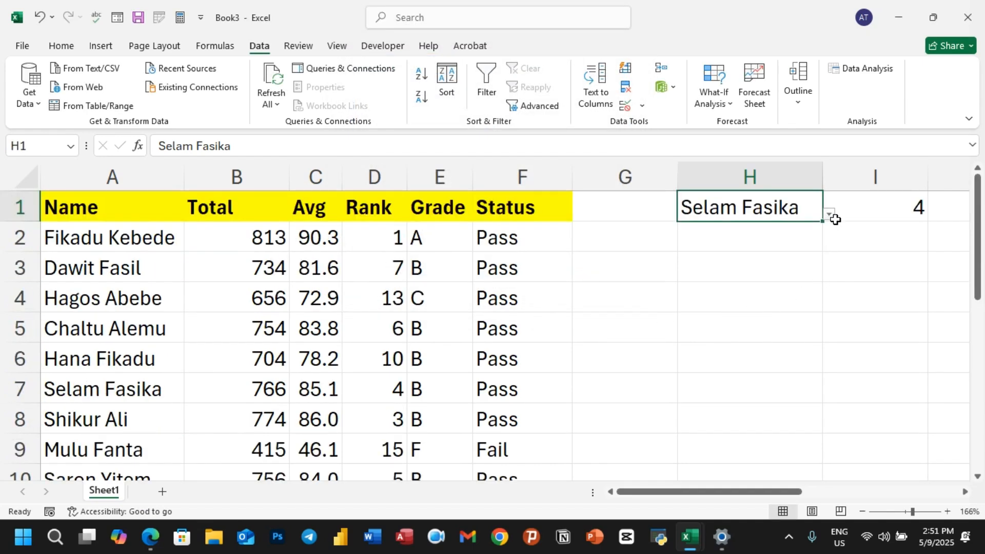
left_click(828, 214)
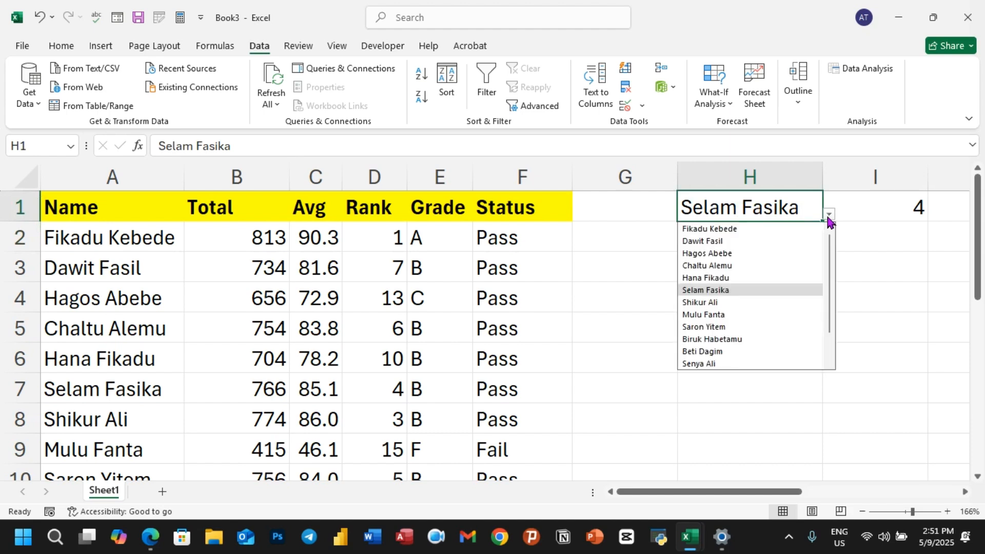
left_click(725, 229)
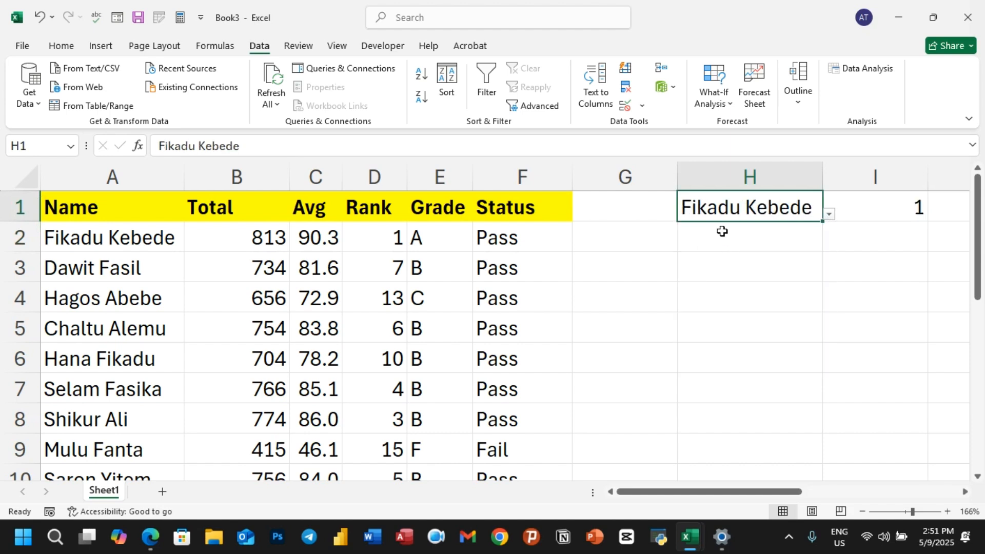
left_click(827, 214)
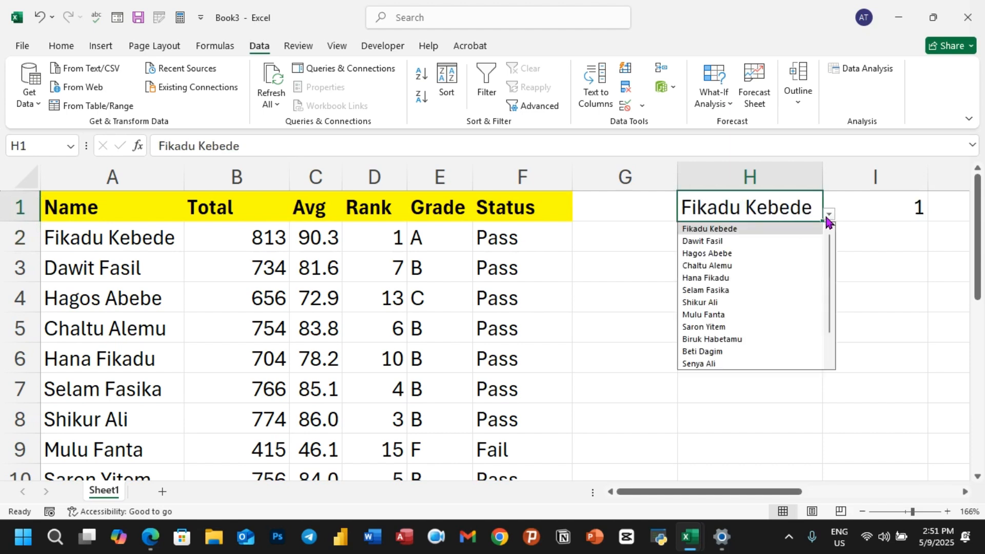
left_click(708, 314)
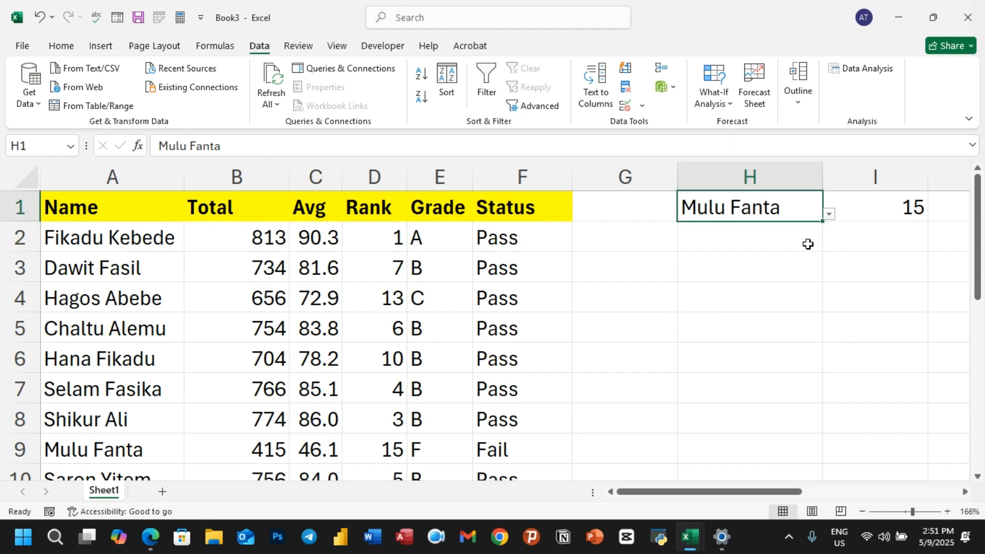
left_click(829, 215)
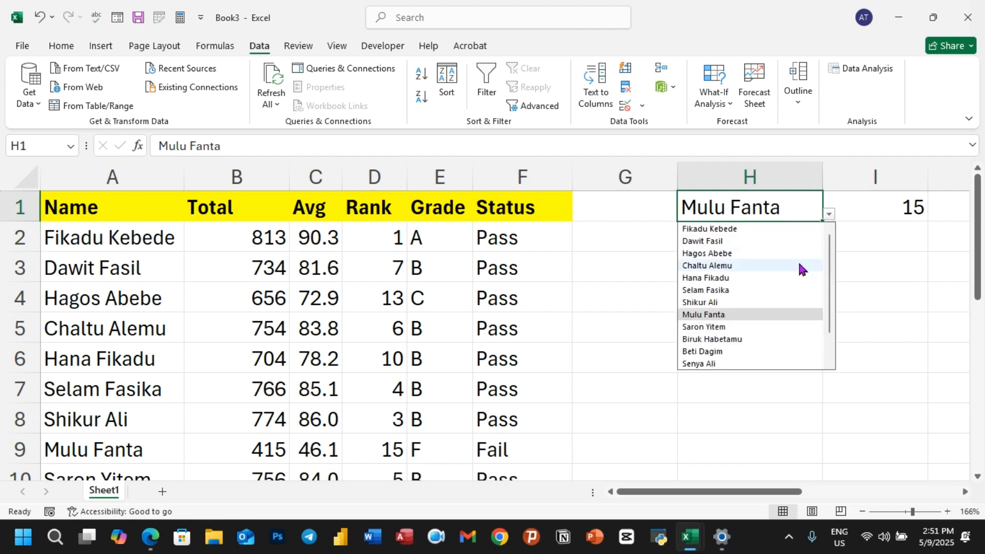
left_click(711, 351)
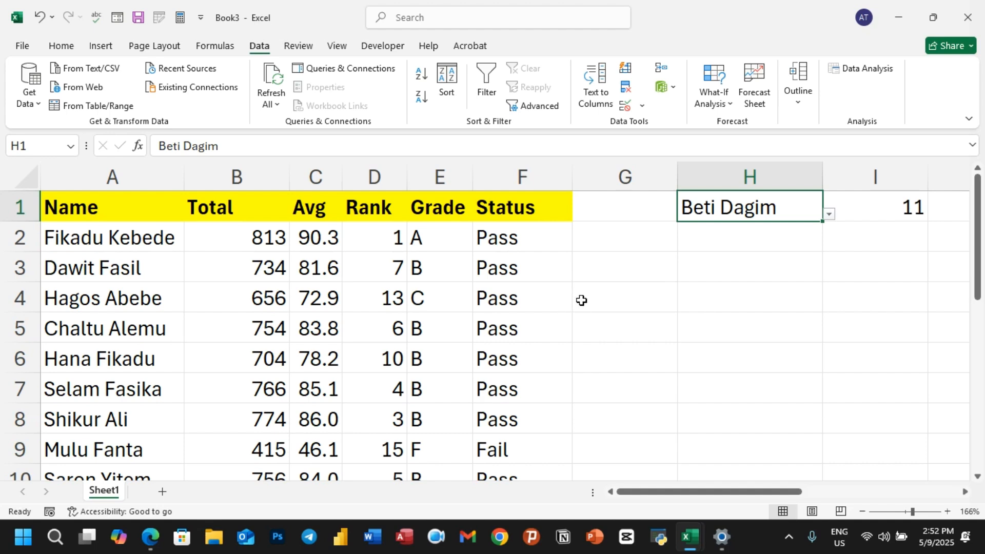
scroll(569, 305, "down", 3)
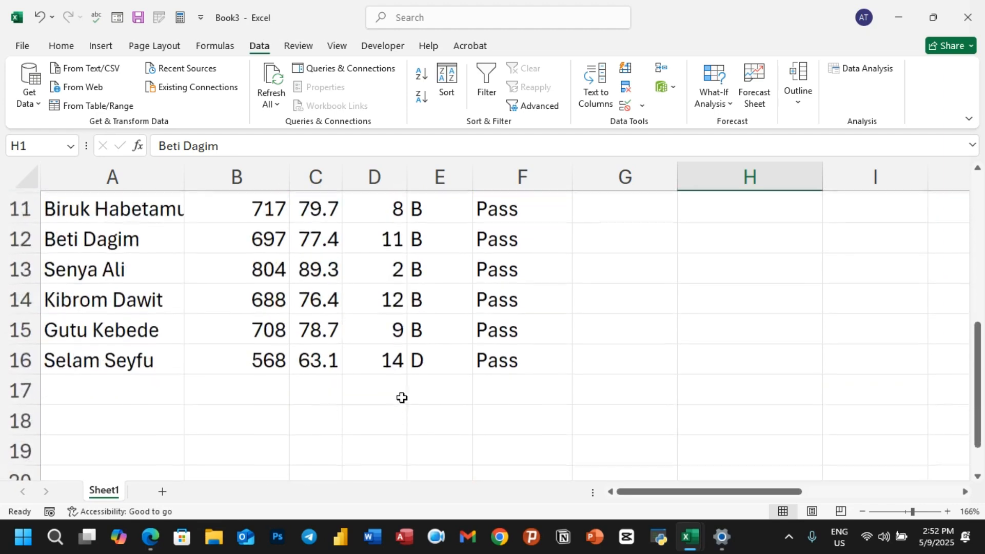
scroll(478, 395, "up", 2)
scroll(591, 356, "up", 2)
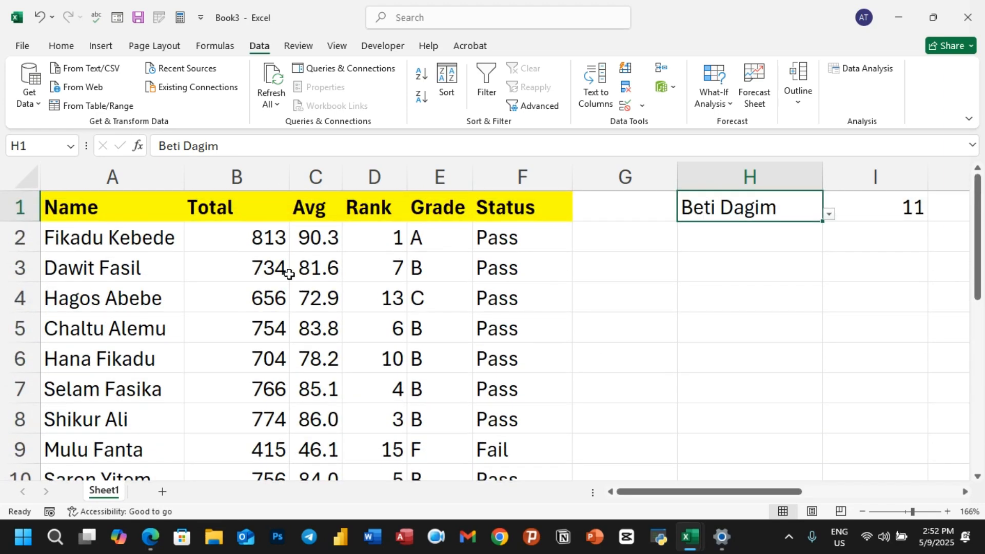
Copy the Book3 table A1:F16 and create a new blank workbook, Book4
left_click_drag(113, 214, 500, 421)
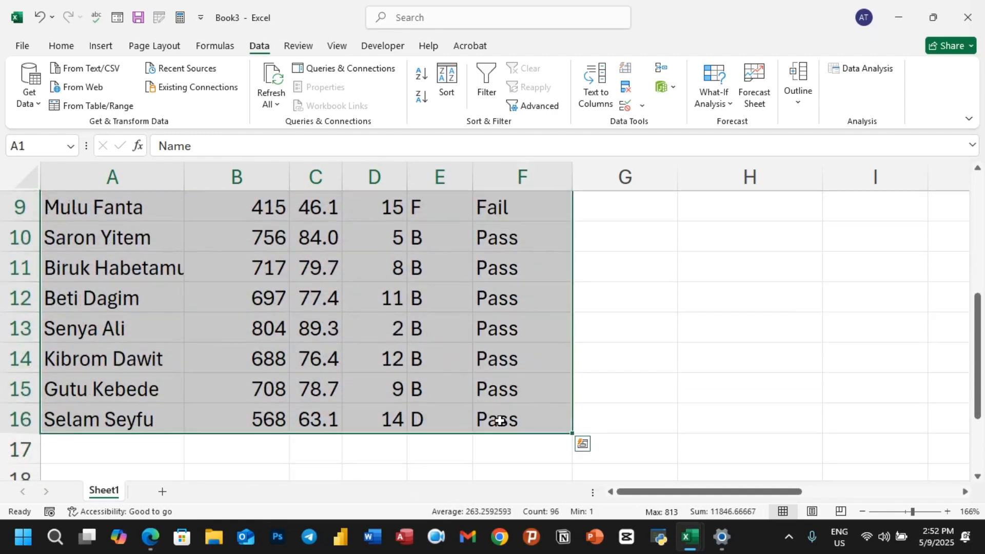
key("ctrl+c")
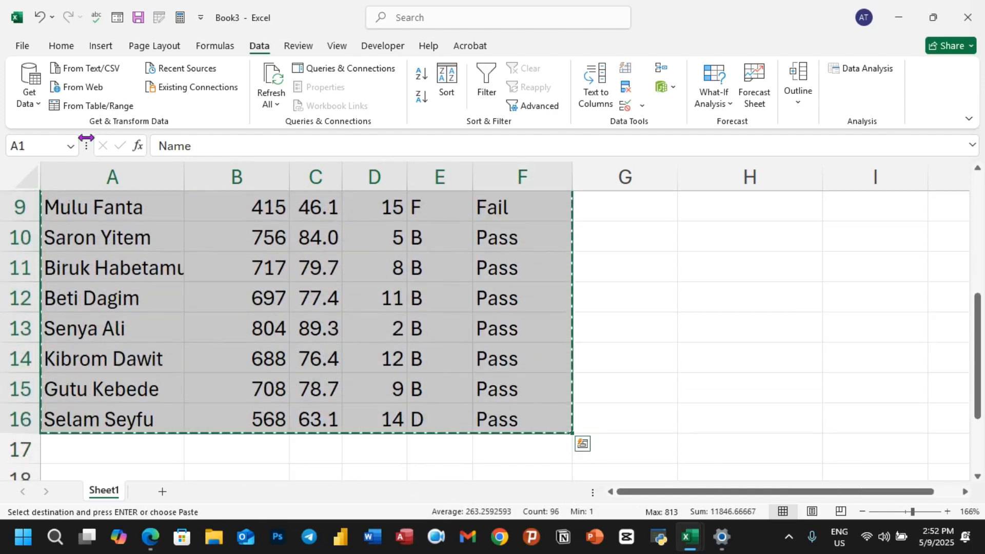
left_click(22, 45)
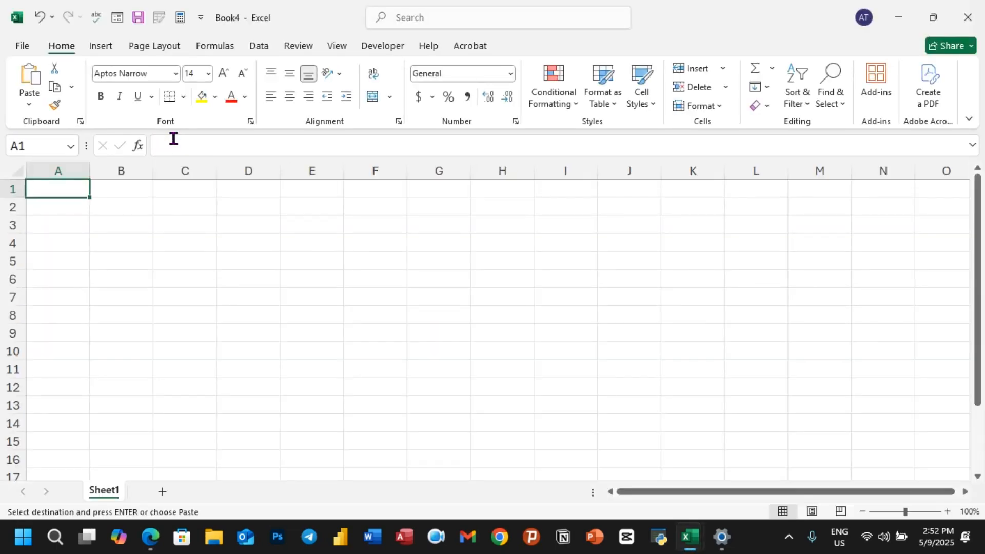
Paste the table transposed so Name, Total, Avg, Rank, Grade and Status fill rows 1–6
left_click(30, 106)
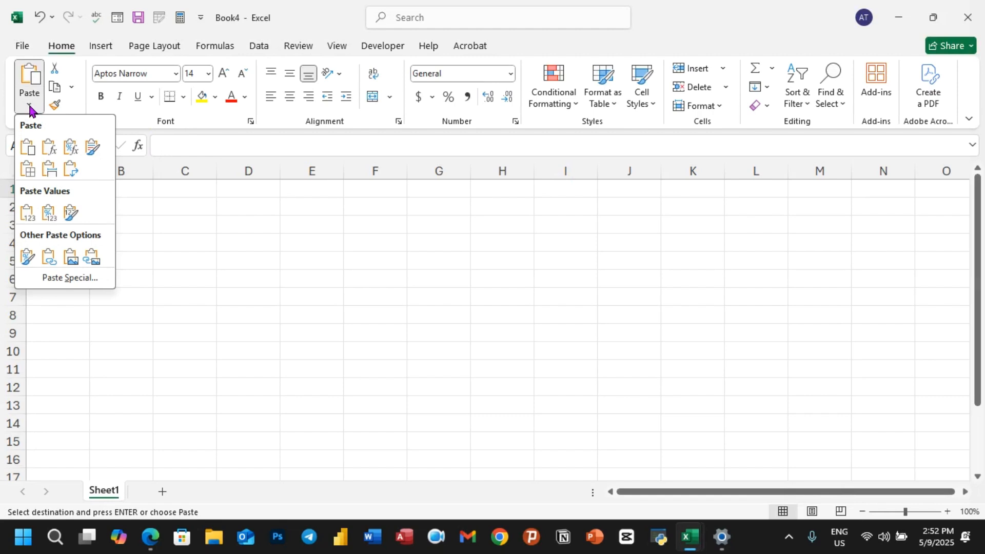
left_click(70, 171)
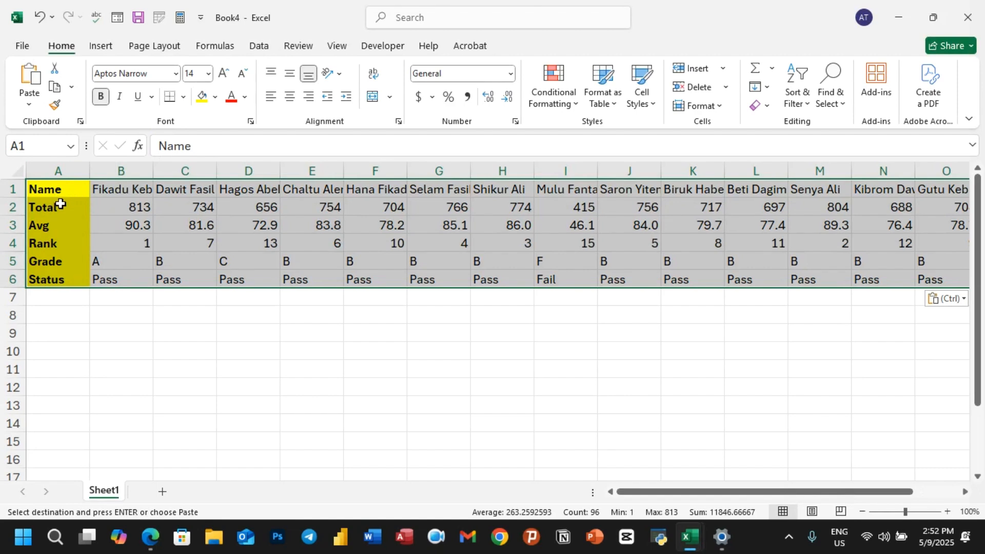
left_click(251, 349)
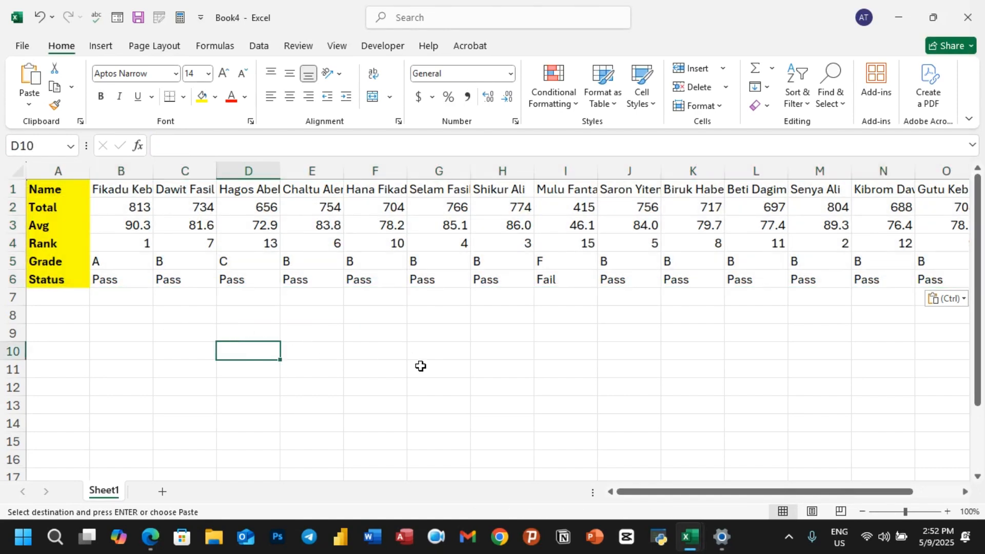
Zoom the sheet to about 142% and select cell A8
left_click(446, 359)
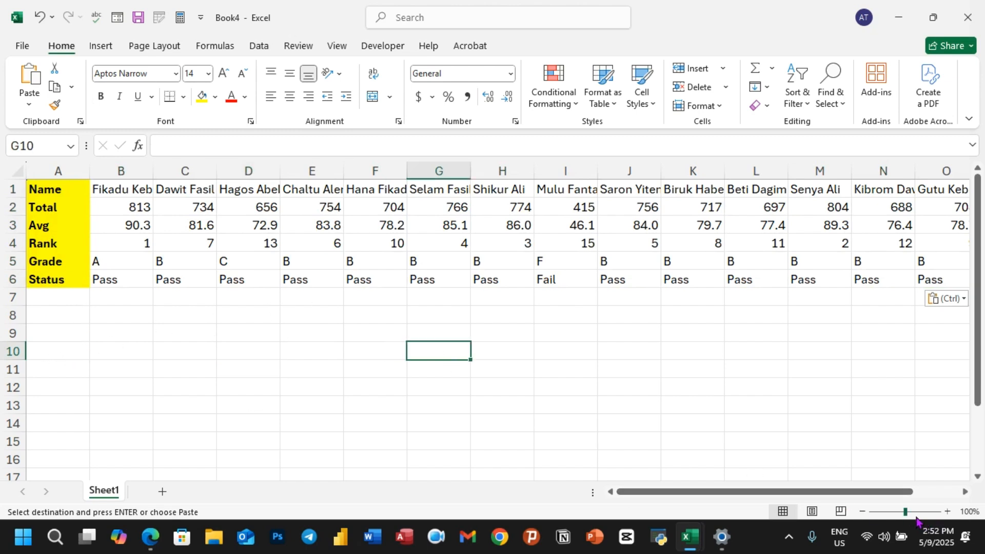
left_click_drag(906, 512, 910, 511)
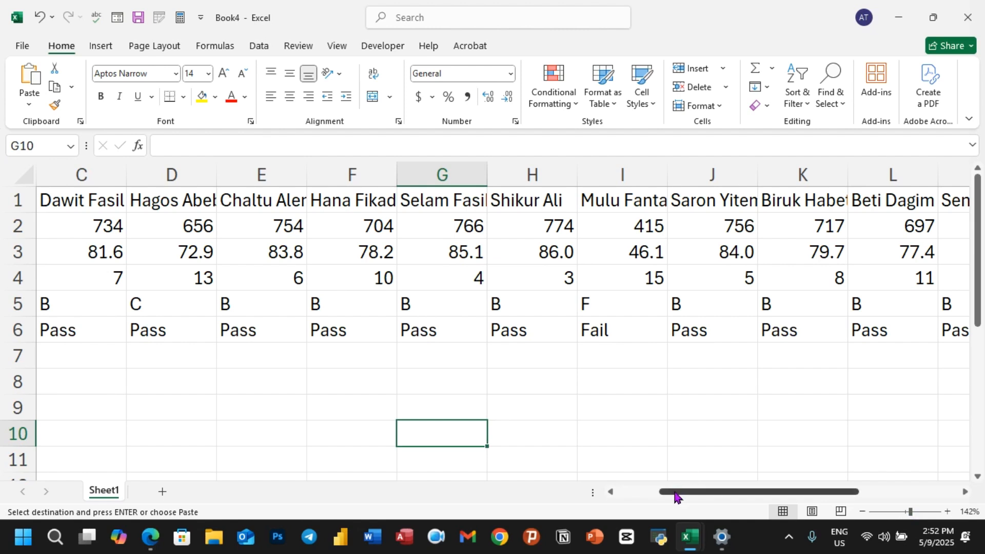
left_click_drag(679, 492, 549, 492)
left_click(95, 383)
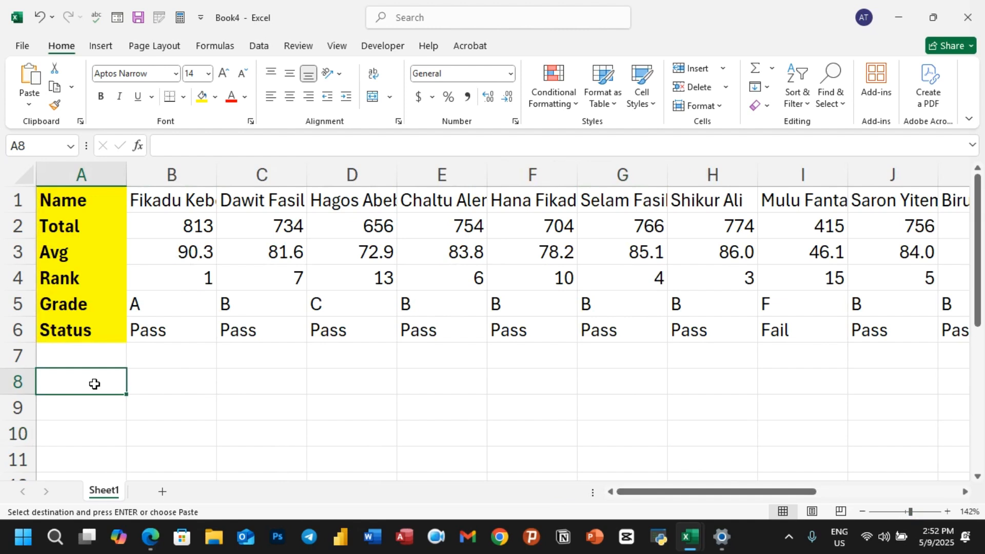
type("=")
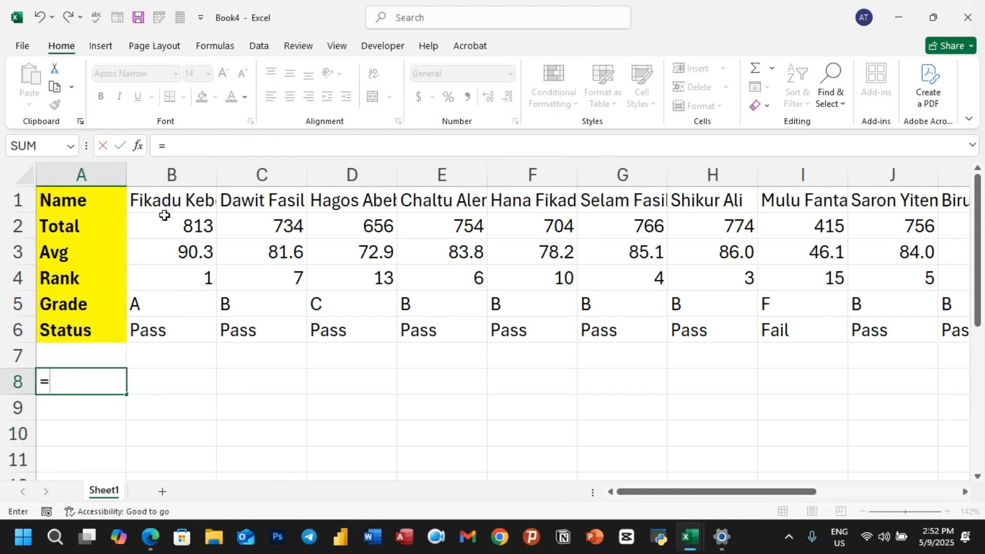
left_click(200, 204)
key("Return")
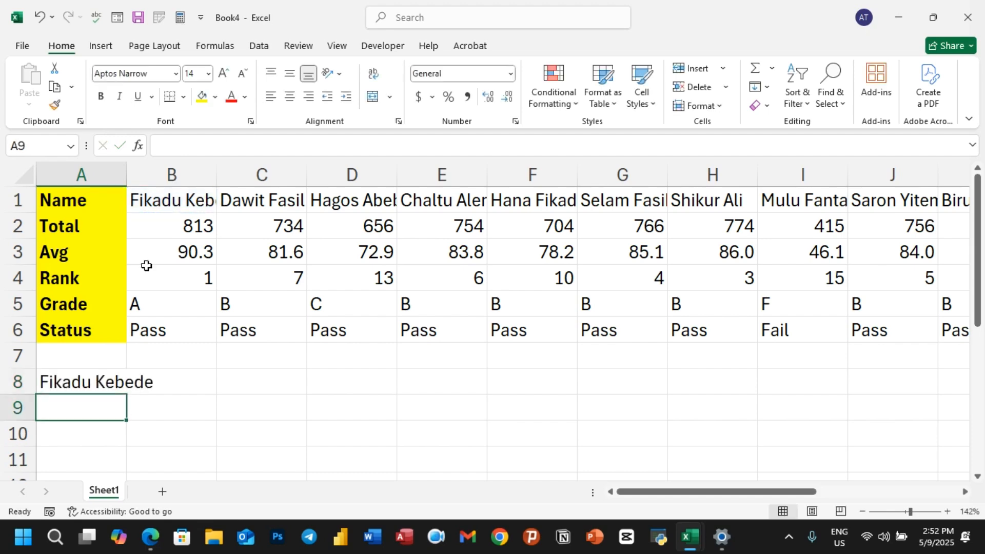
Select the whole sheet and AutoFit every column width to its contents
left_click(23, 176)
double_click(126, 174)
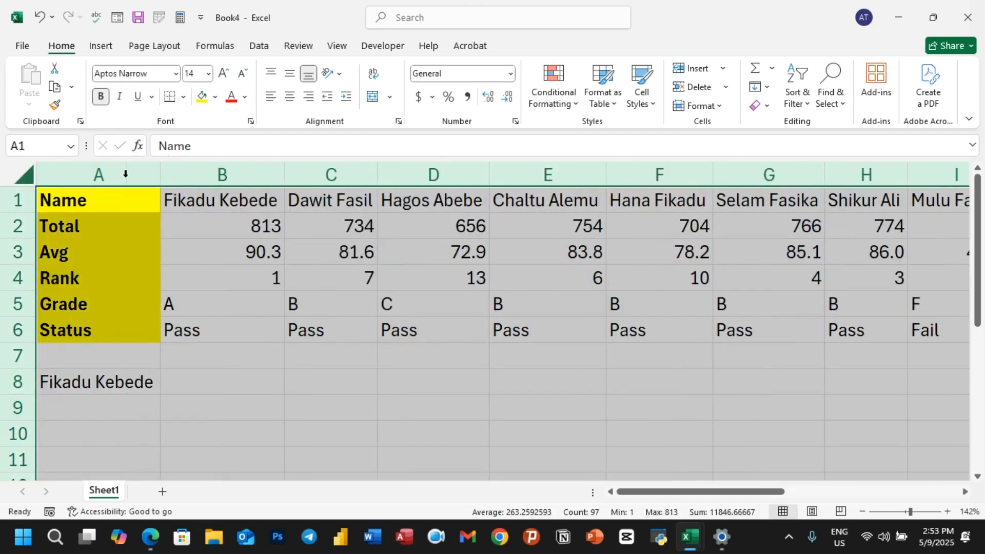
left_click(233, 389)
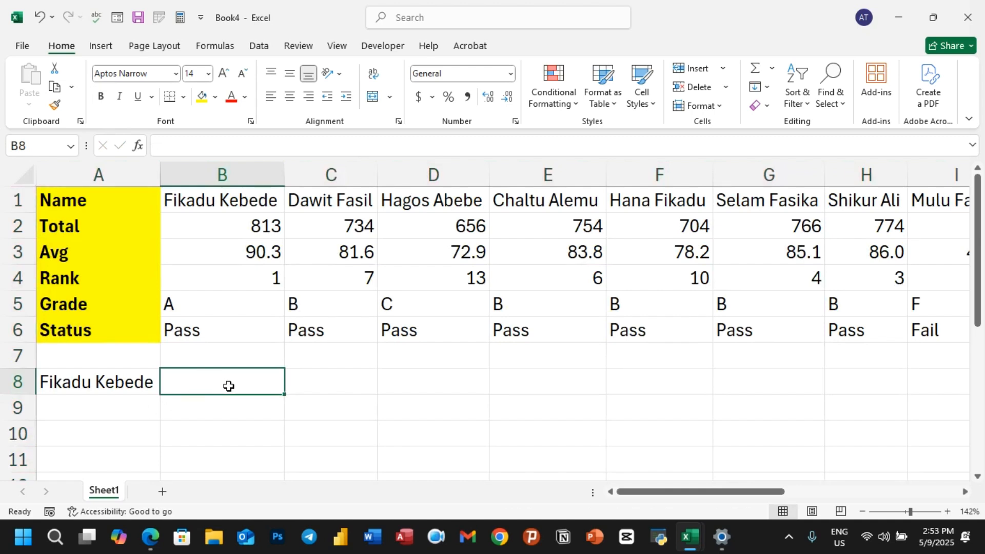
Start =HLOOKUP in B8 with lookup value A8 and table range A1:P6
type("=")
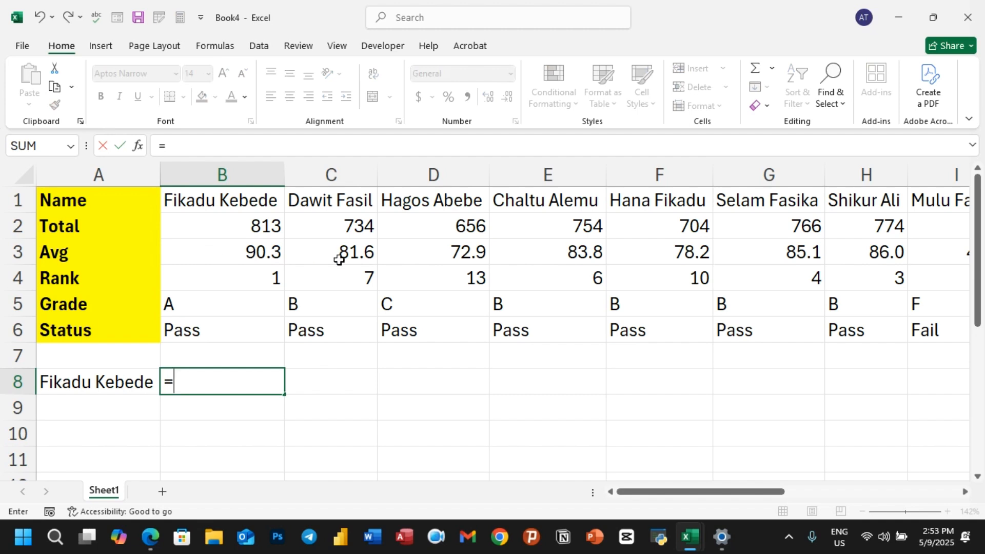
type("HL")
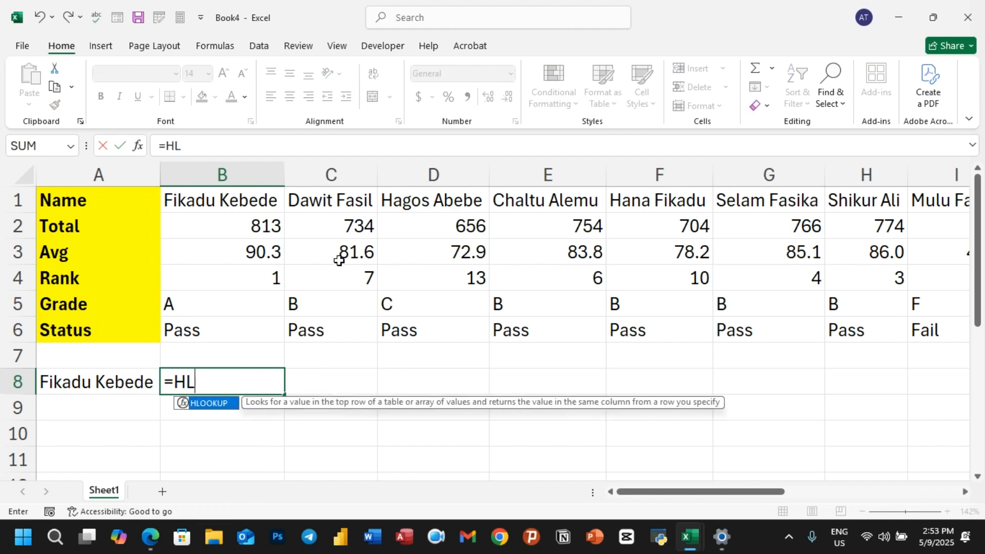
double_click(205, 404)
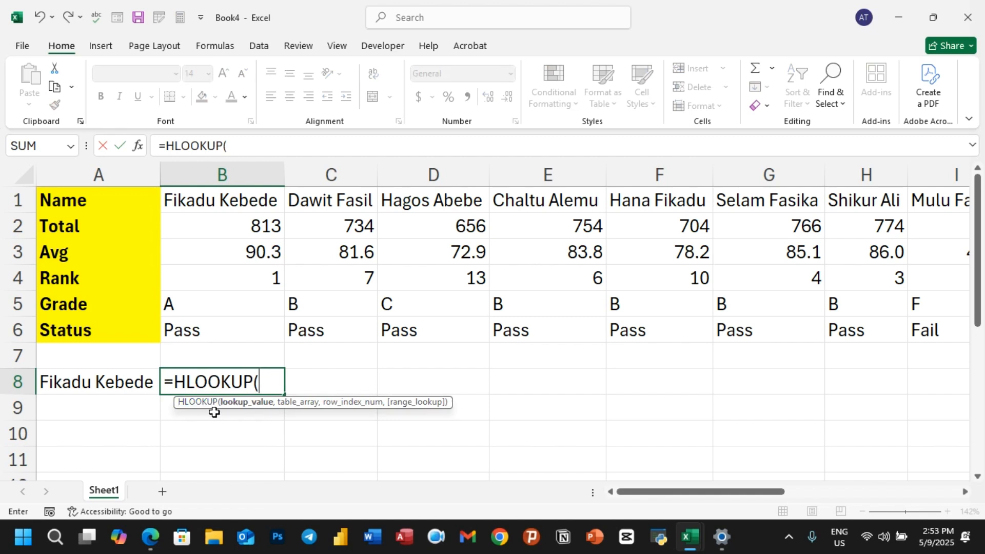
left_click(105, 386)
type(",")
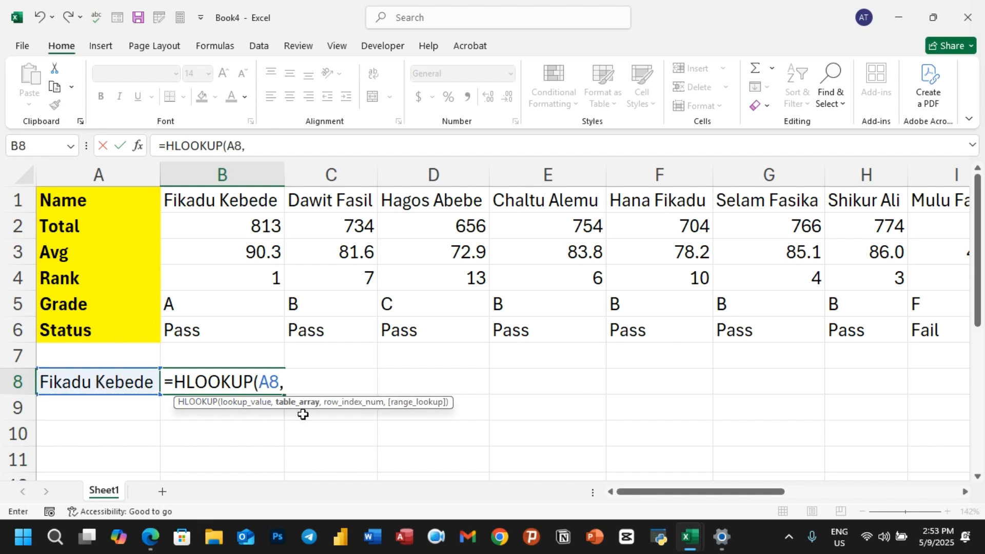
left_click(68, 199)
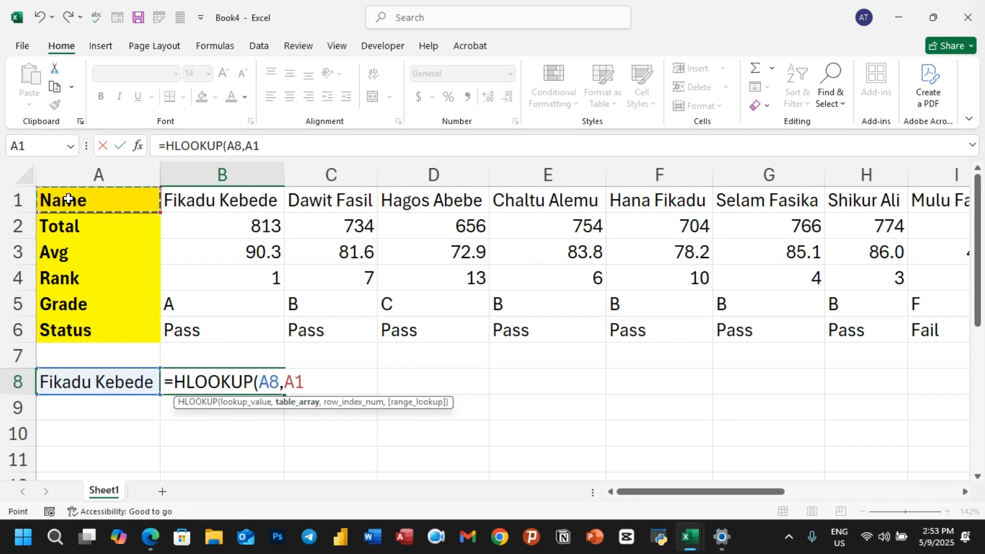
key("ctrl+shift+Down")
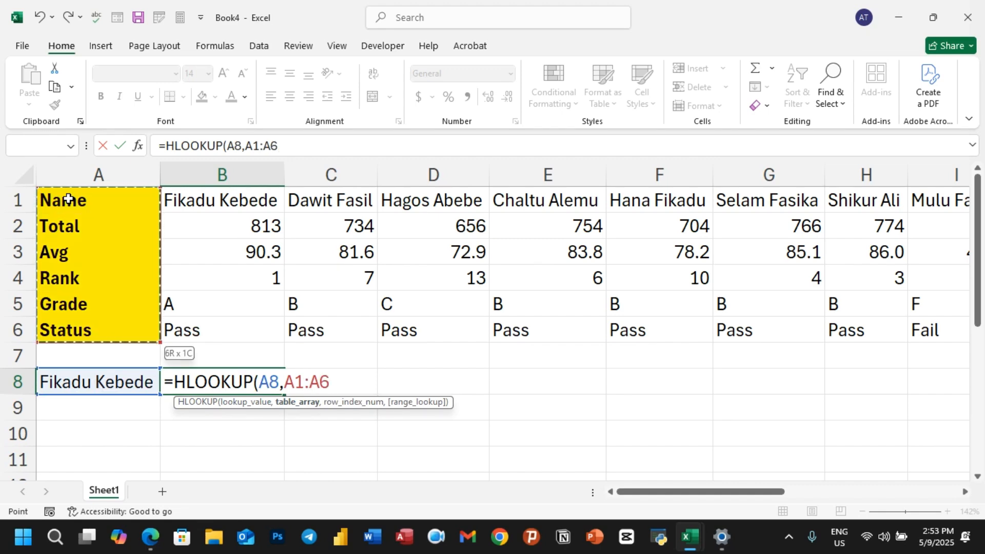
key("ctrl+shift+Right")
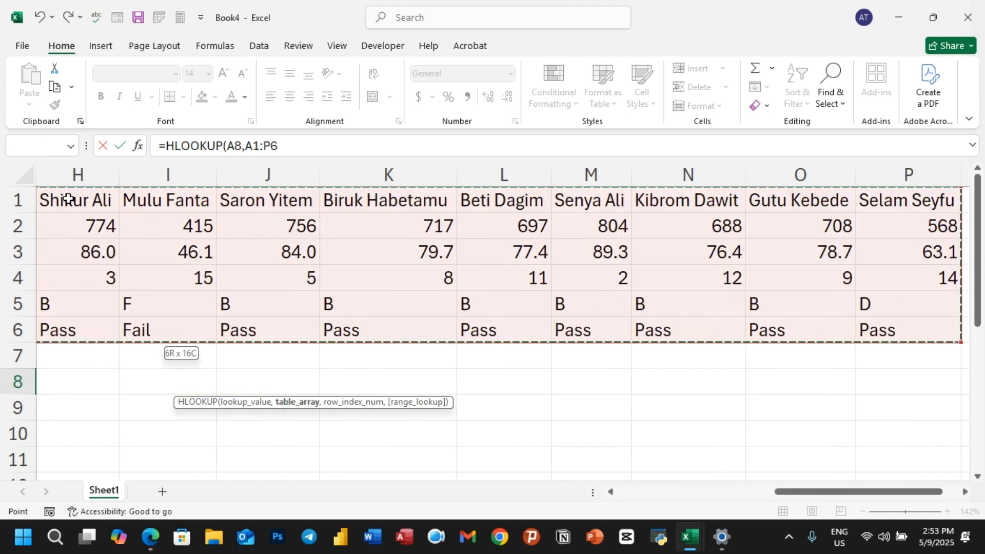
Finish the HLOOKUP with row index 2 and FALSE, returning Total 813
left_click_drag(777, 495, 618, 493)
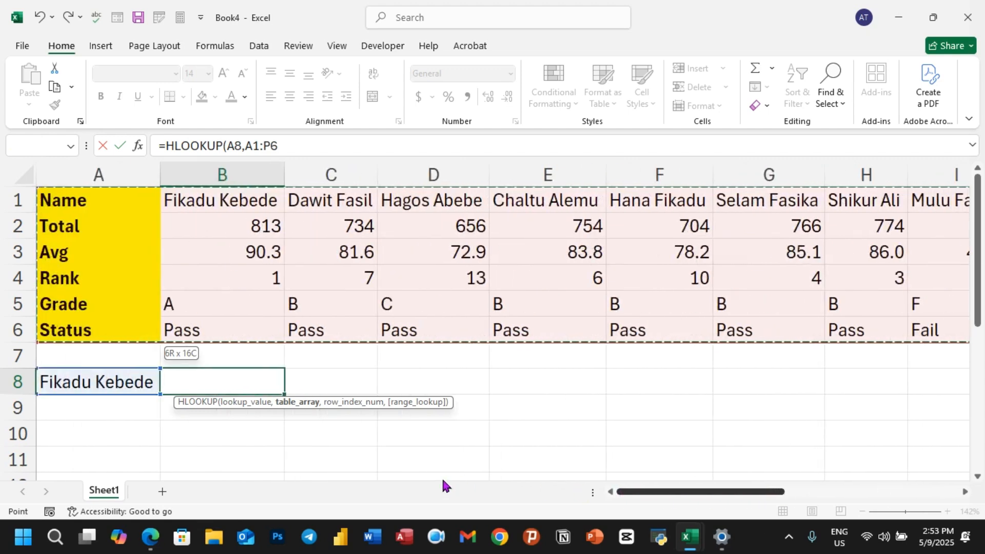
left_click(340, 390)
type(",")
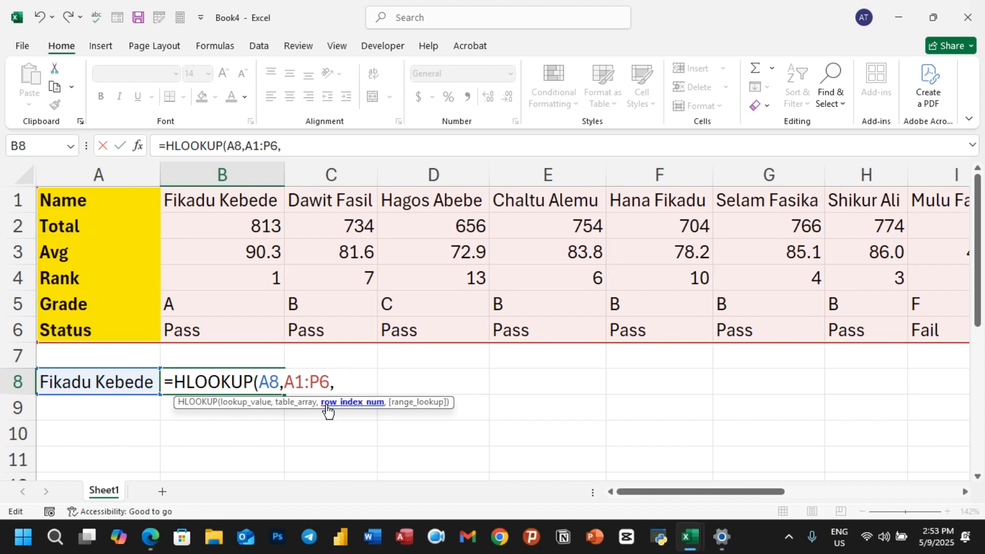
type("2,")
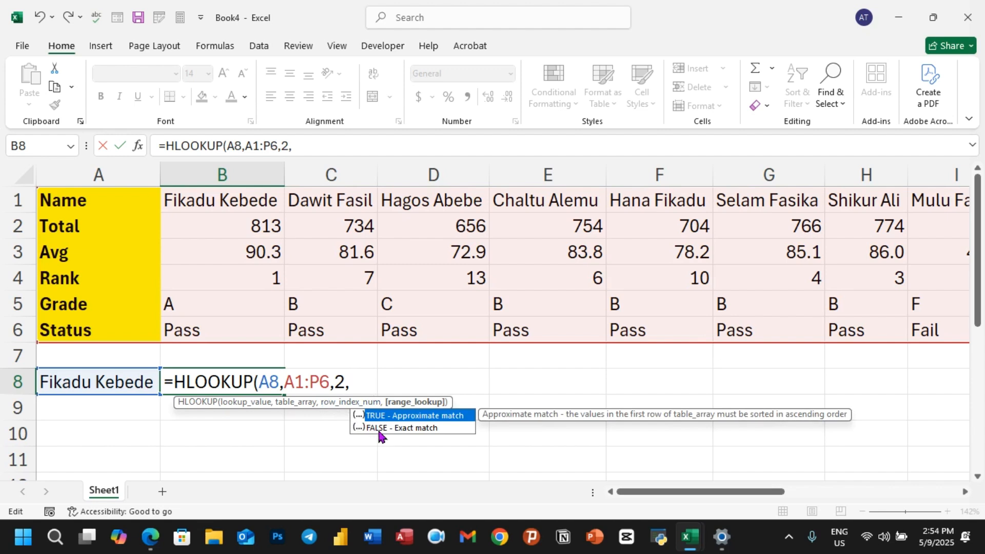
double_click(407, 428)
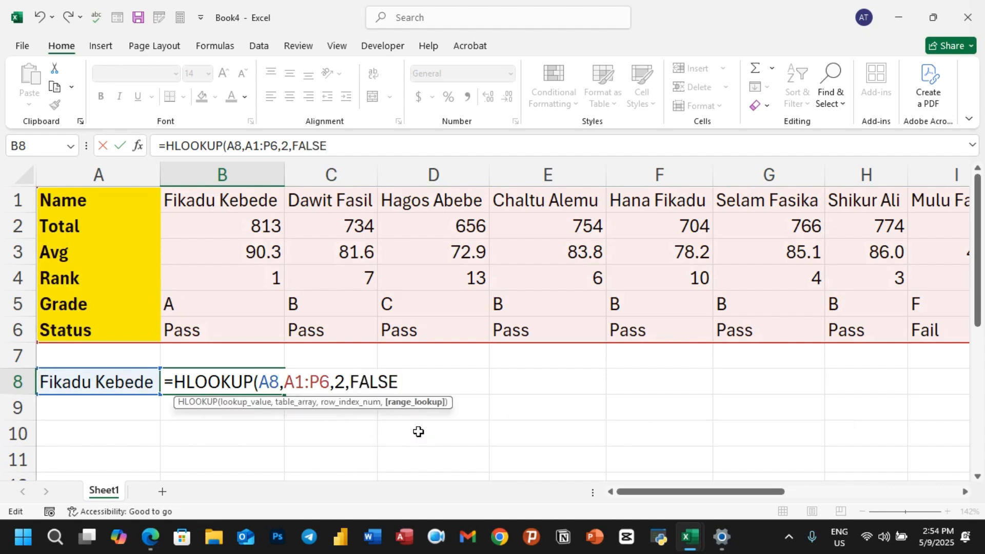
type(")")
key("Return")
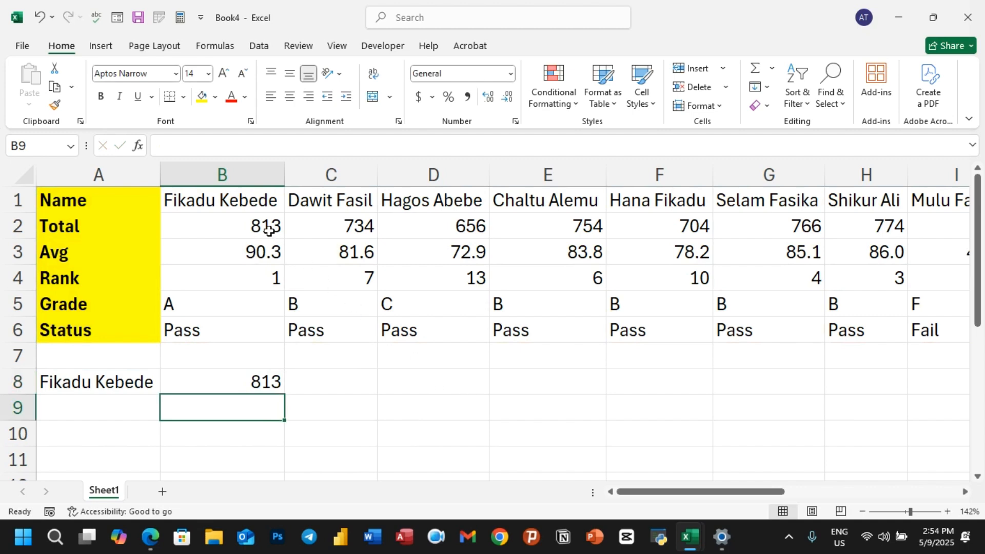
left_click(139, 380)
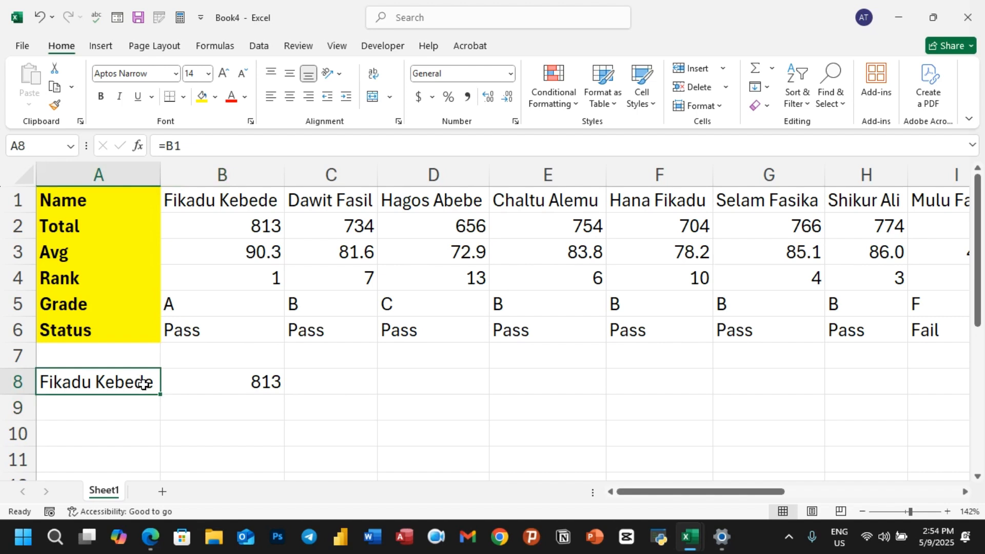
type("d")
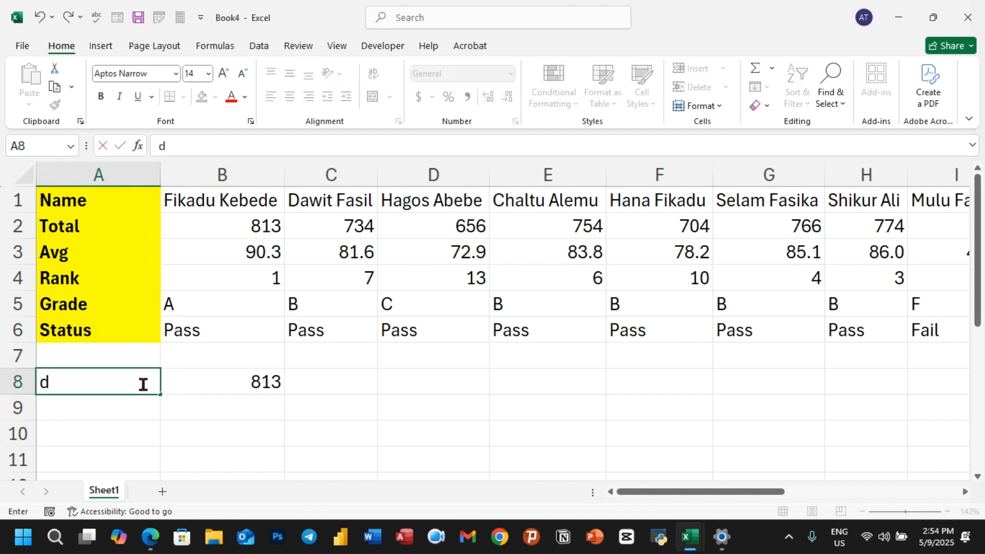
key("BackSpace")
type("=")
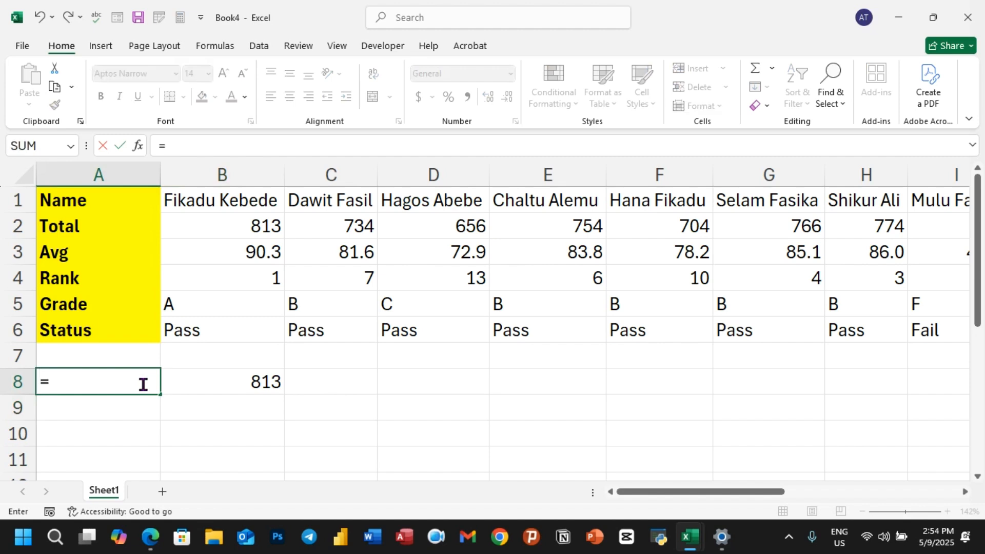
left_click(331, 201)
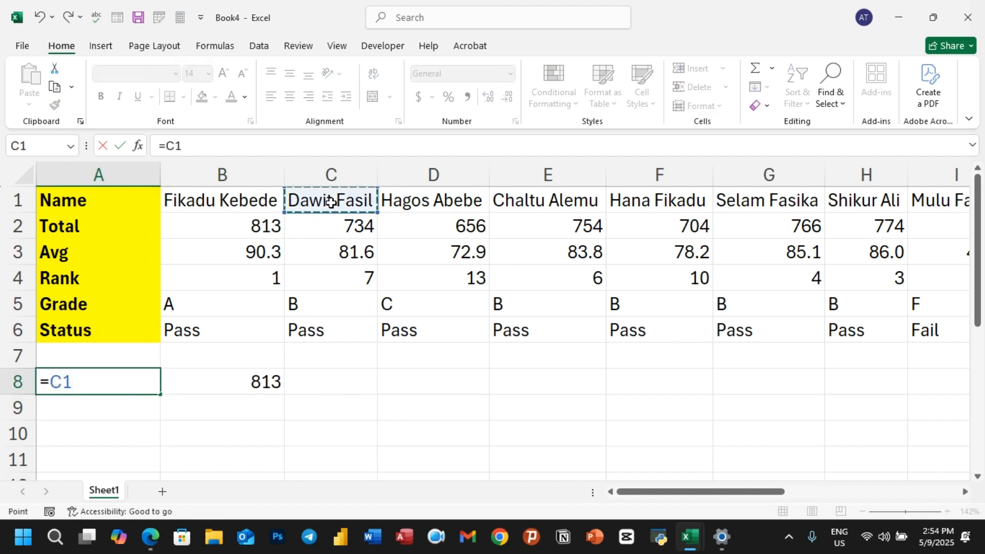
key("Return")
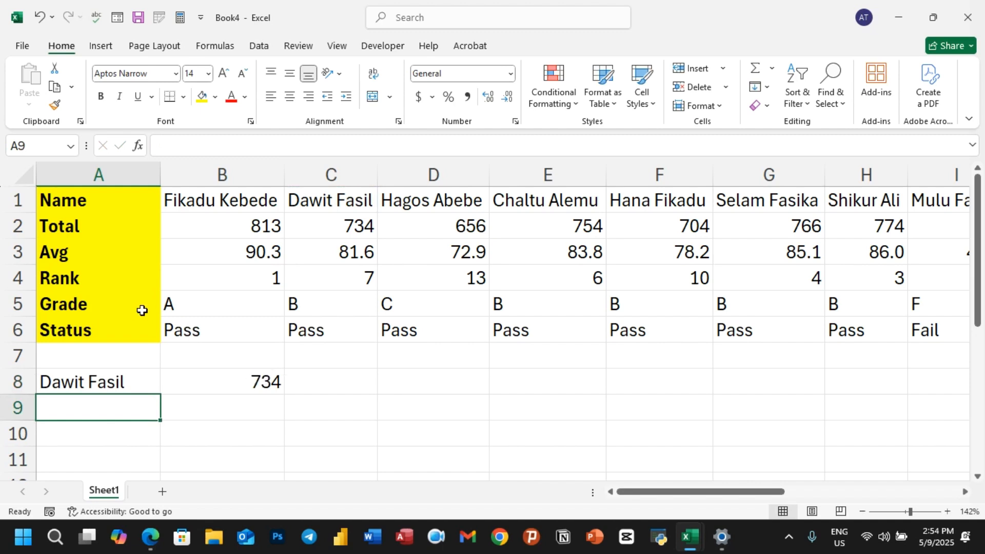
Change B8's HLOOKUP row index from 2 to 5 so it returns grade B
left_click(245, 388)
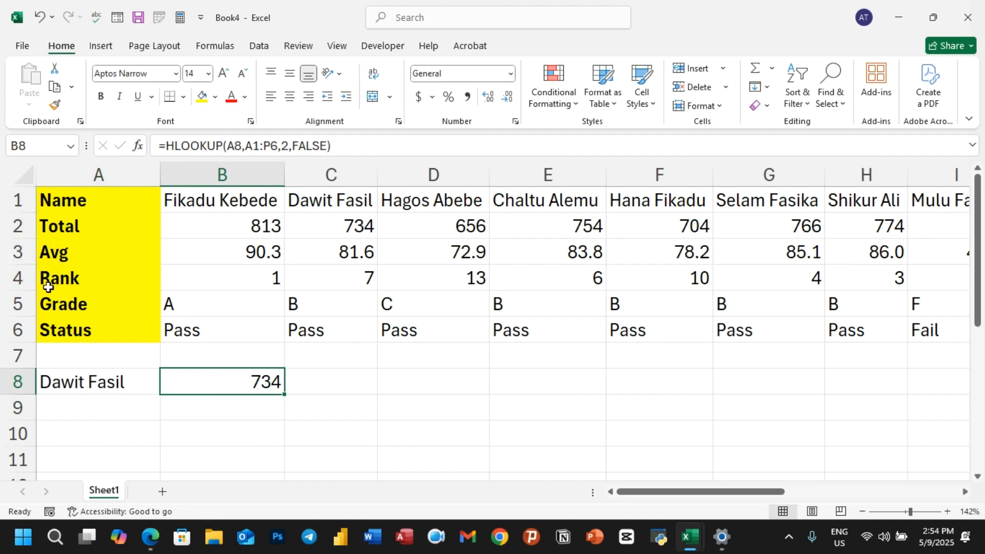
double_click(239, 382)
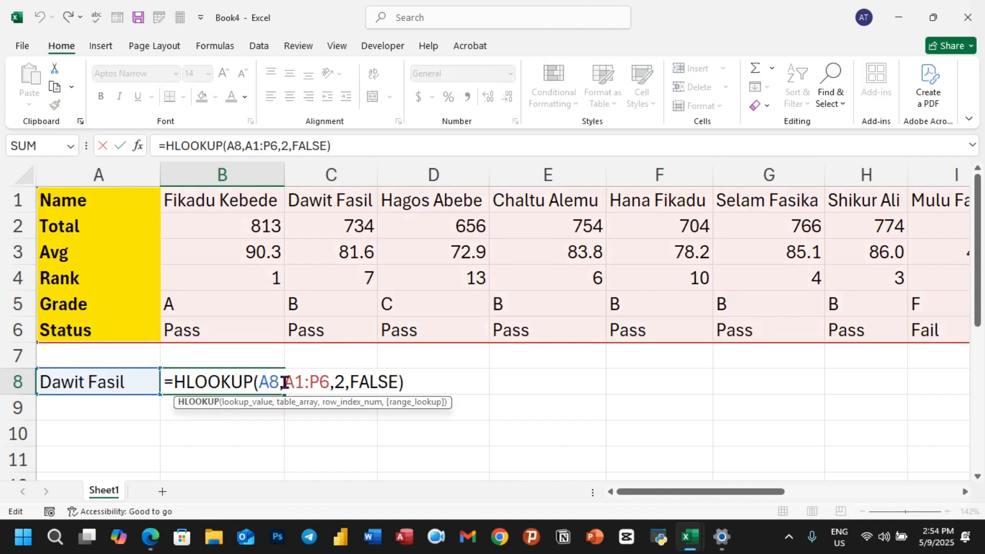
left_click(344, 382)
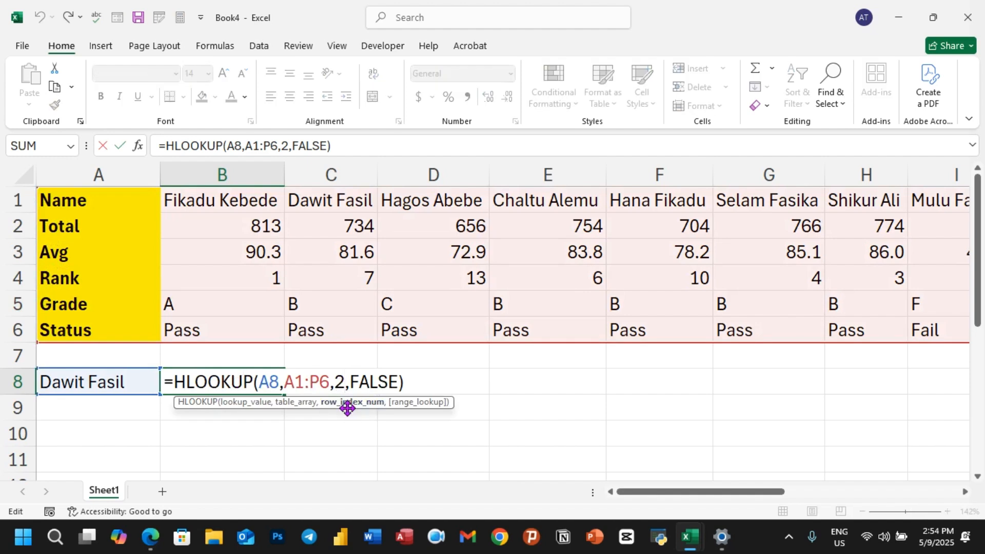
key("BackSpace")
type("5")
key("Return")
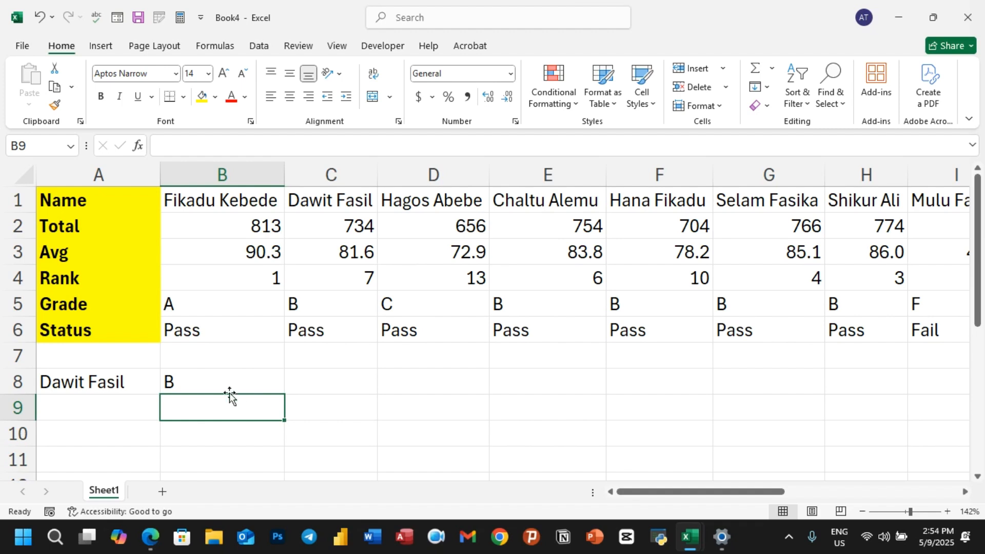
left_click(124, 381)
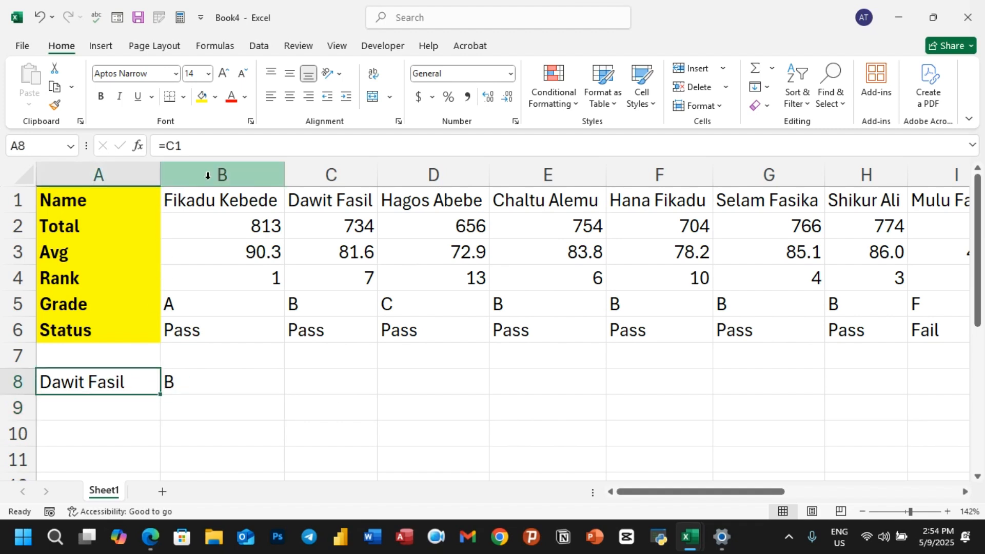
left_click(259, 47)
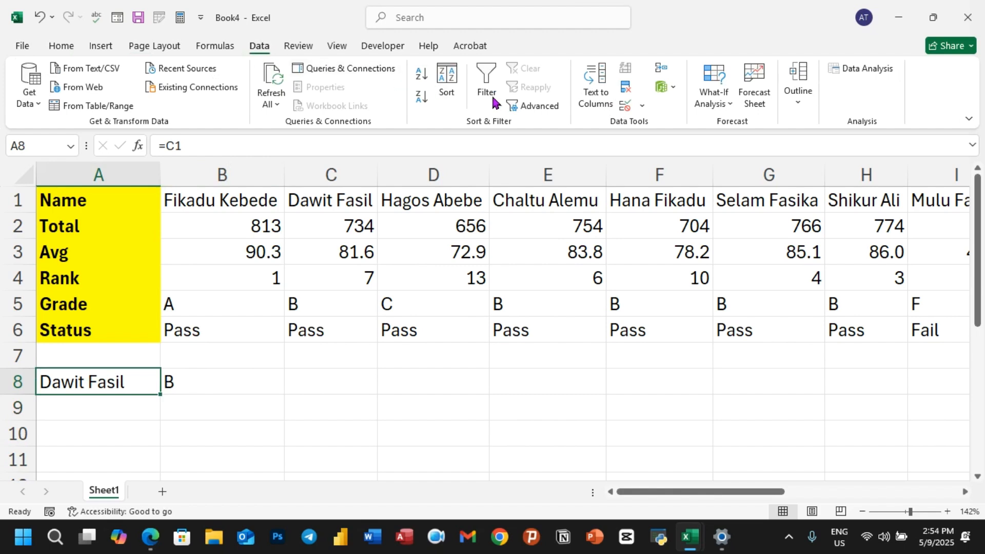
left_click(641, 107)
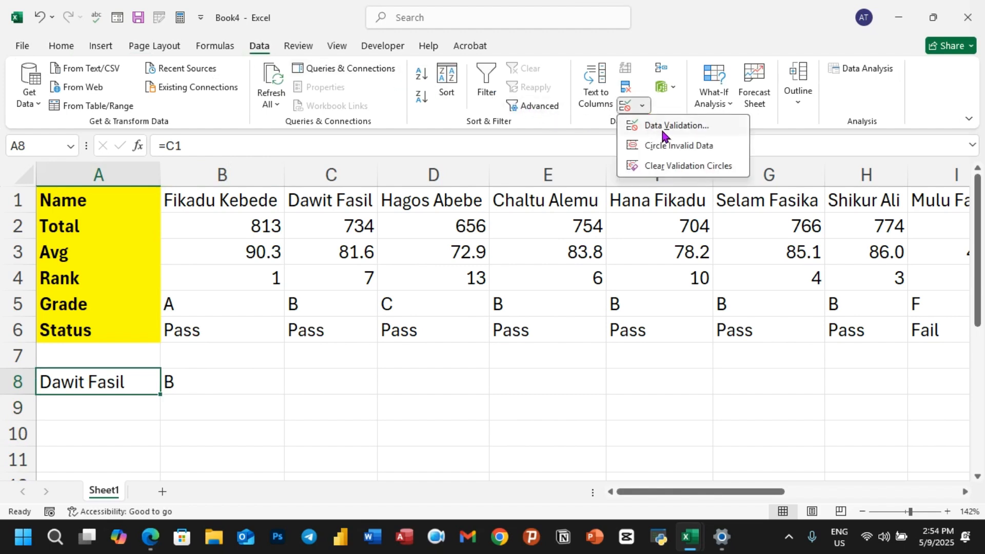
left_click(682, 127)
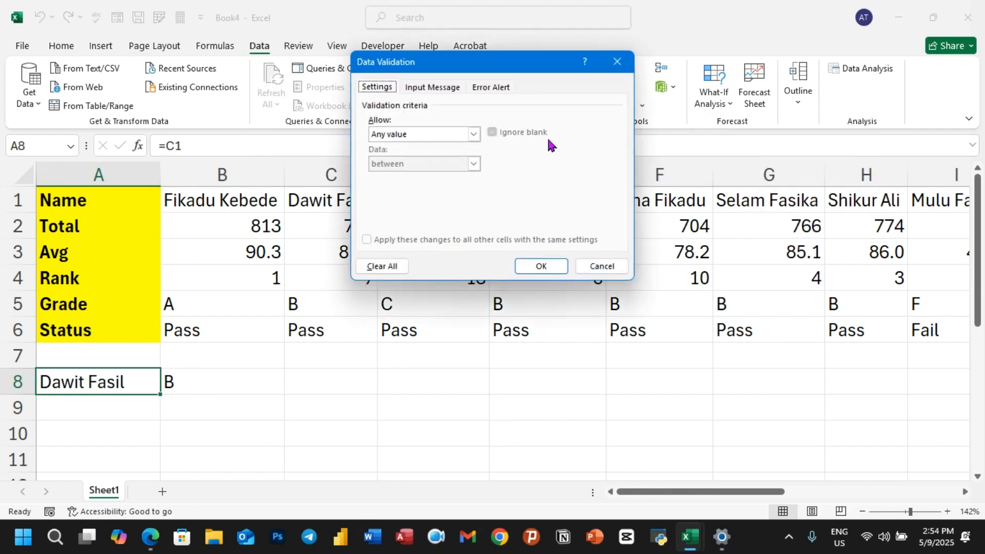
left_click(474, 134)
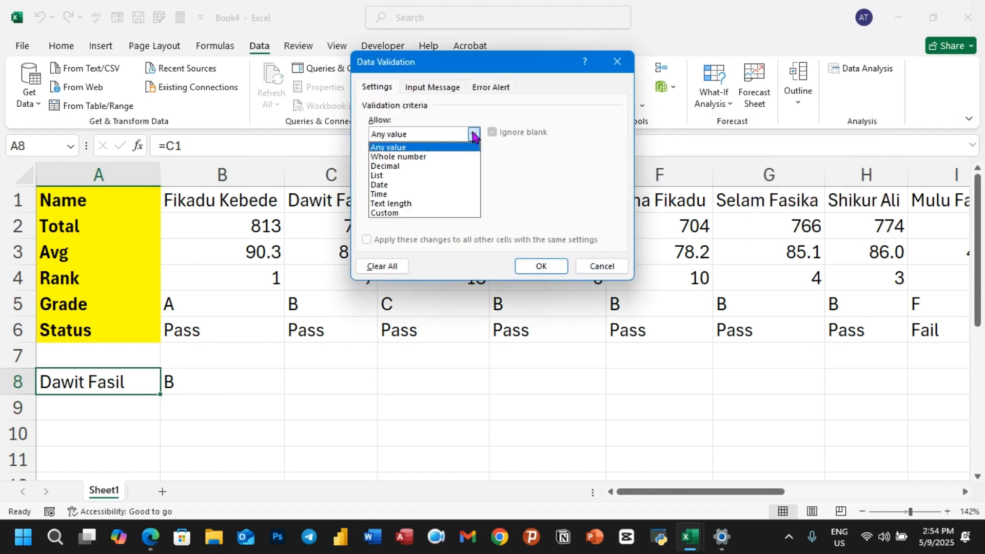
left_click(377, 177)
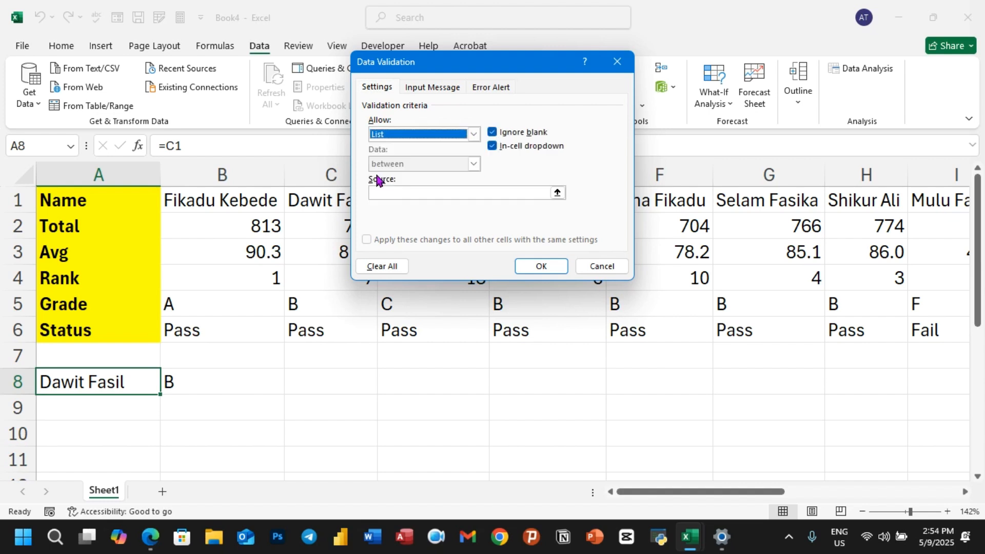
left_click(557, 192)
left_click_drag(204, 202, 860, 200)
scroll(466, 477, "left", 6)
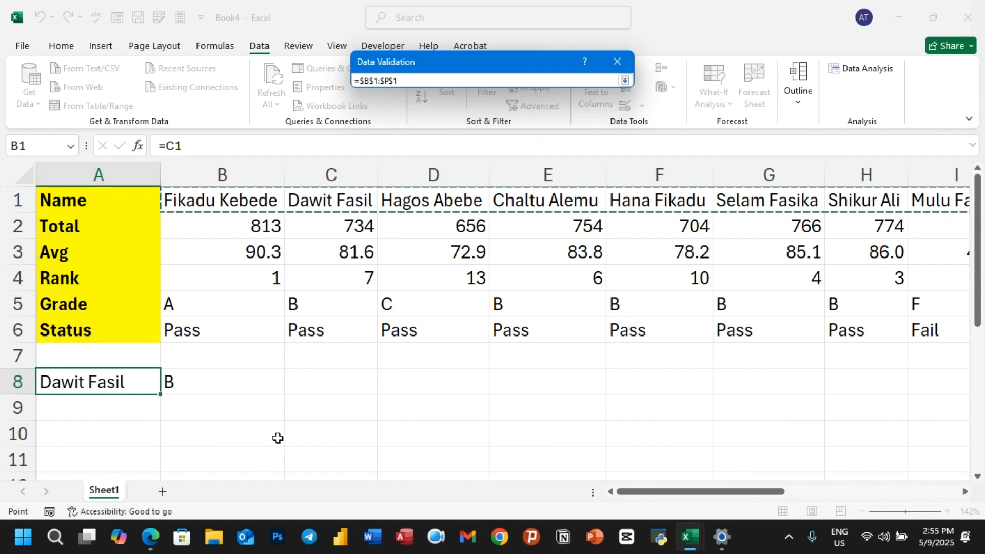
left_click(624, 81)
left_click(546, 268)
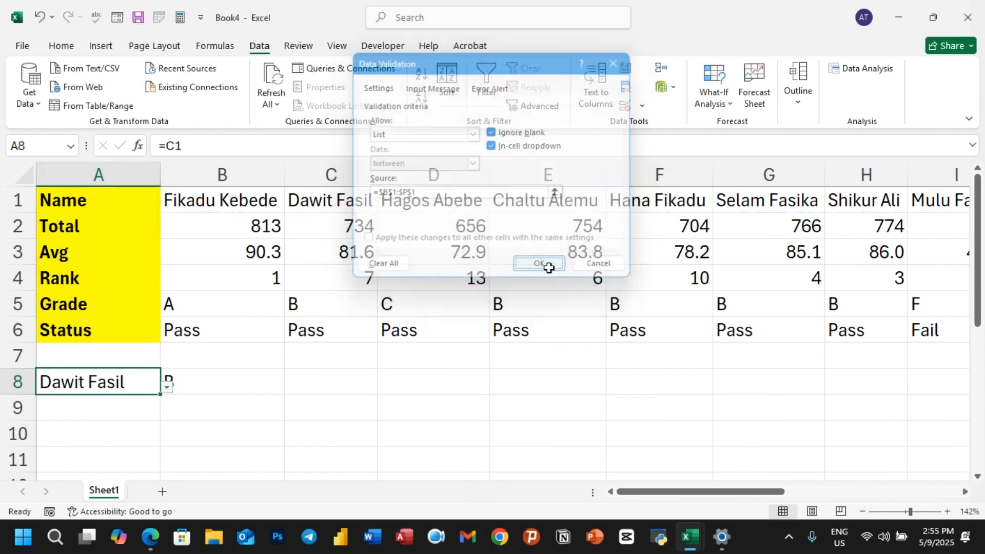
left_click(165, 388)
left_click(75, 351)
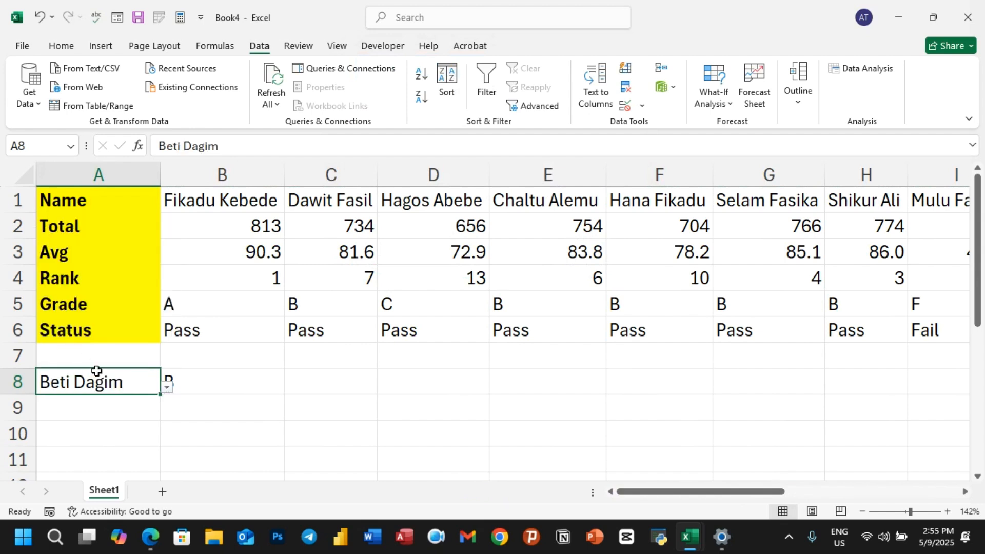
left_click(136, 423)
left_click(123, 389)
left_click(166, 386)
left_click(78, 288)
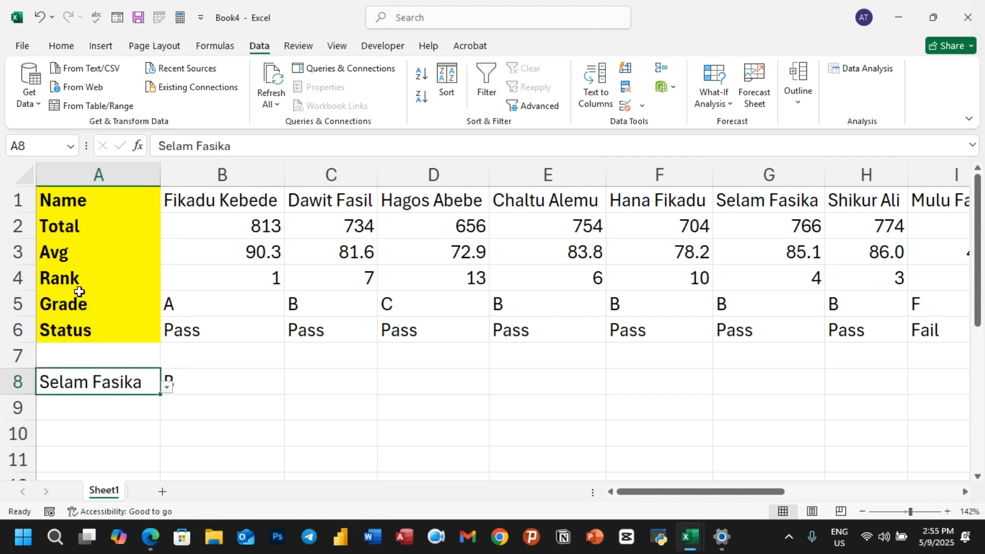
left_click(134, 445)
left_click(132, 382)
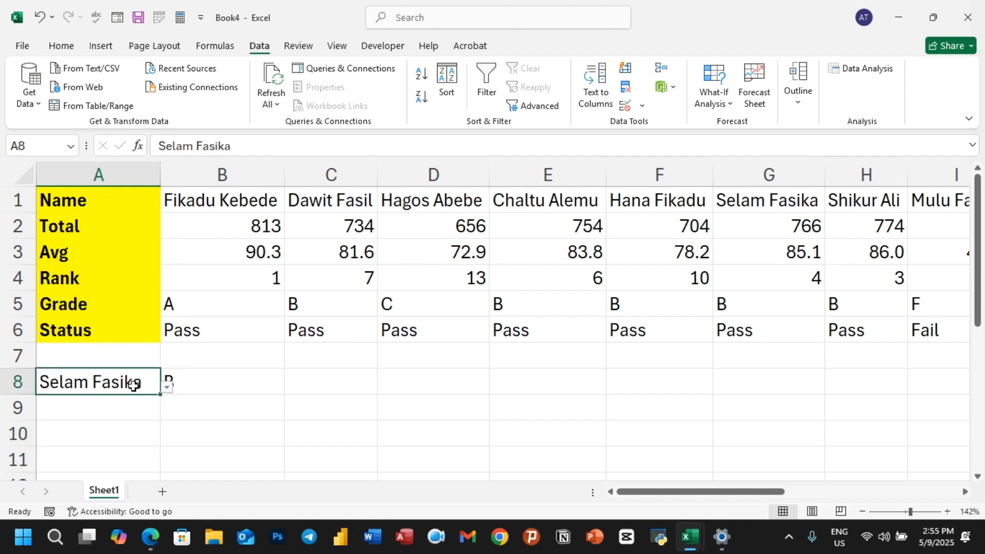
left_click(166, 388)
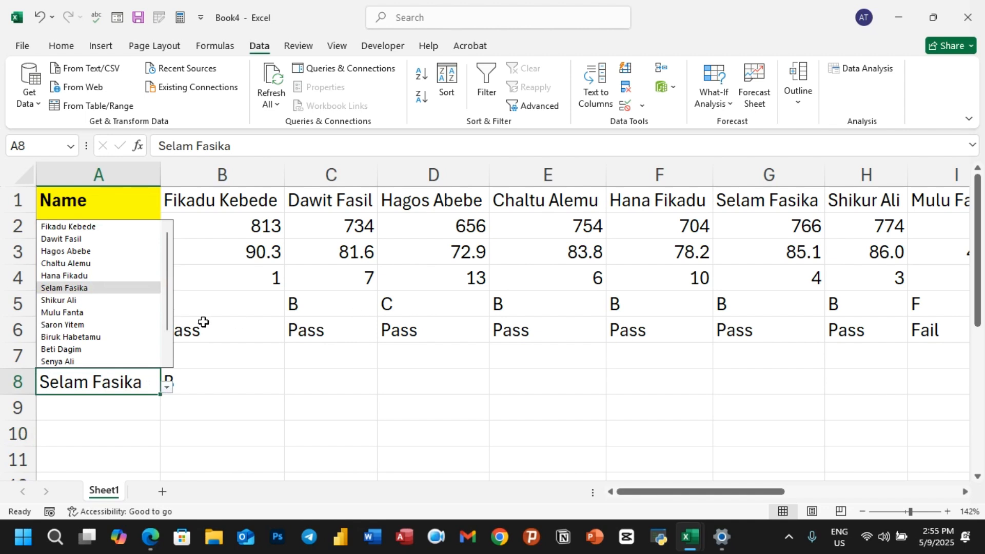
left_click(67, 251)
left_click(193, 441)
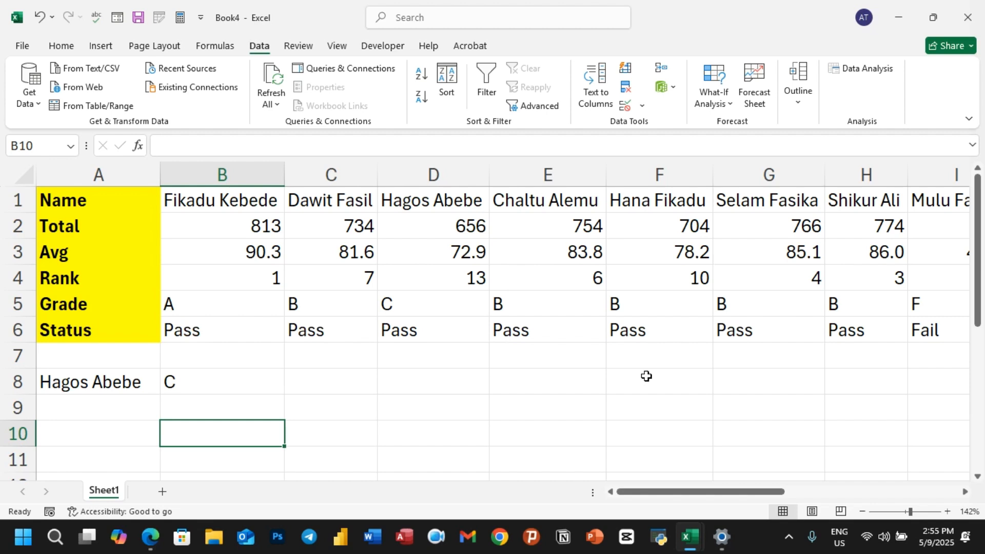
left_click(389, 425)
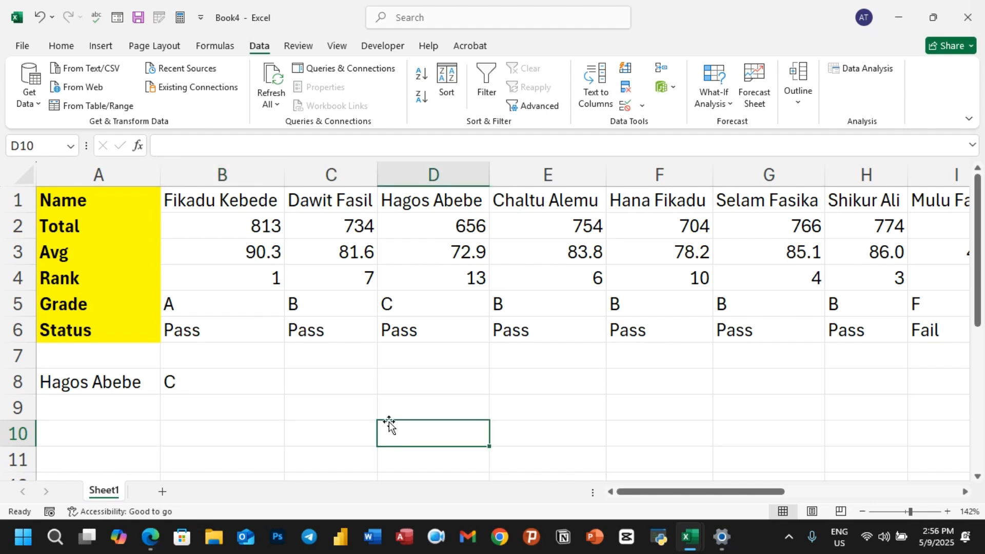